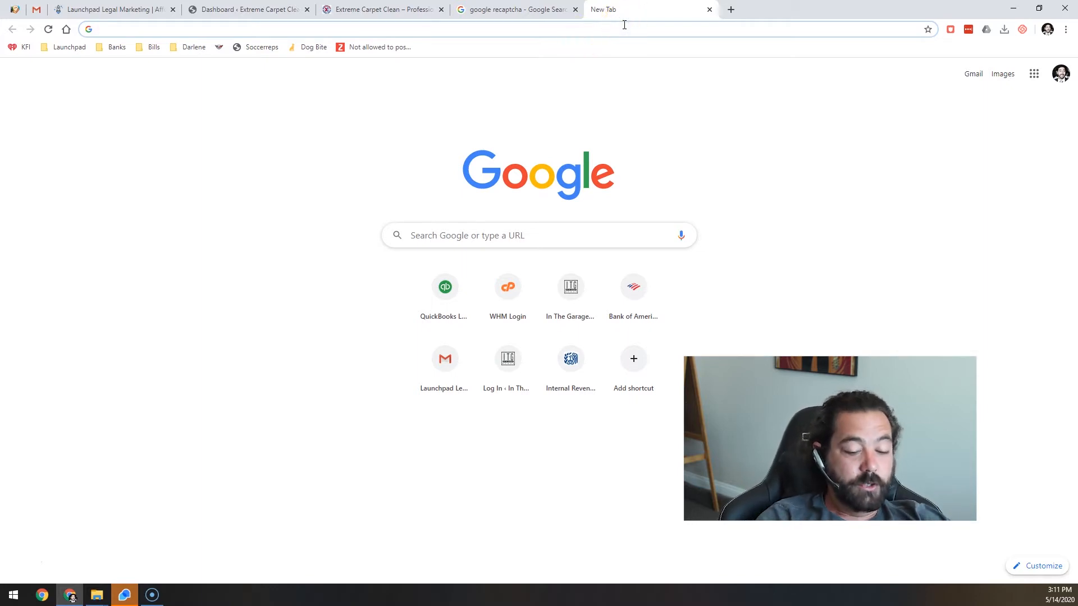
Open legallistings.us and examine the reCAPTCHA checkbox on the Featured listing signup form
text(legalli)
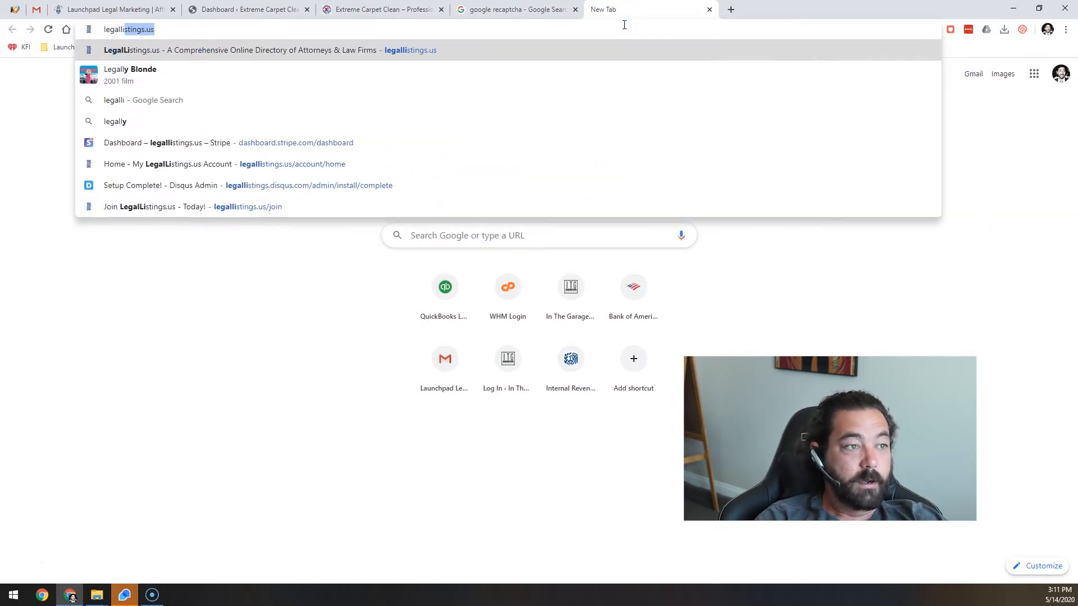
key(Return)
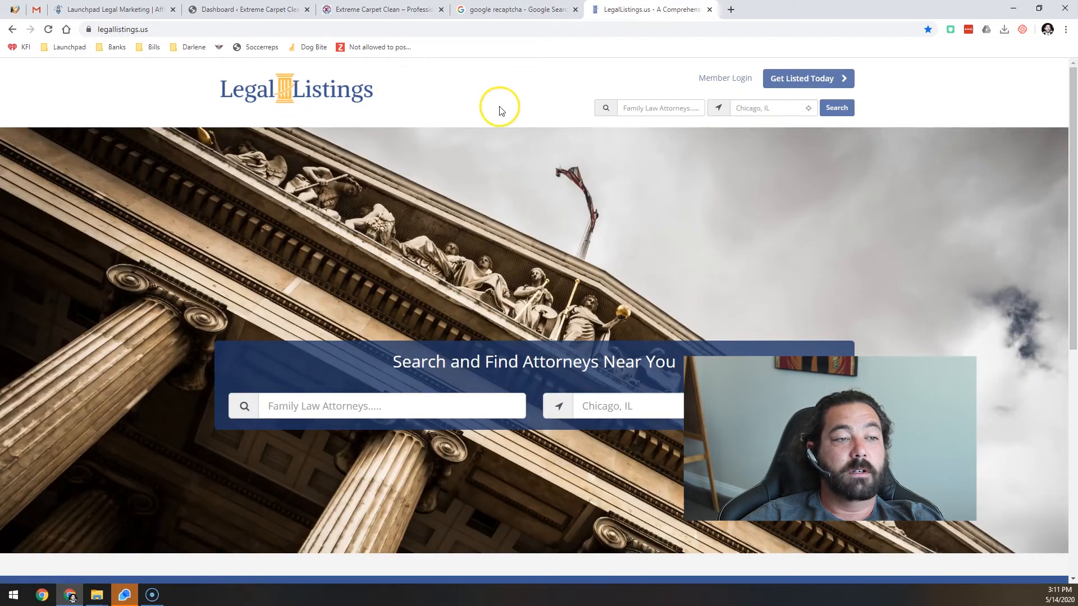
click(816, 82)
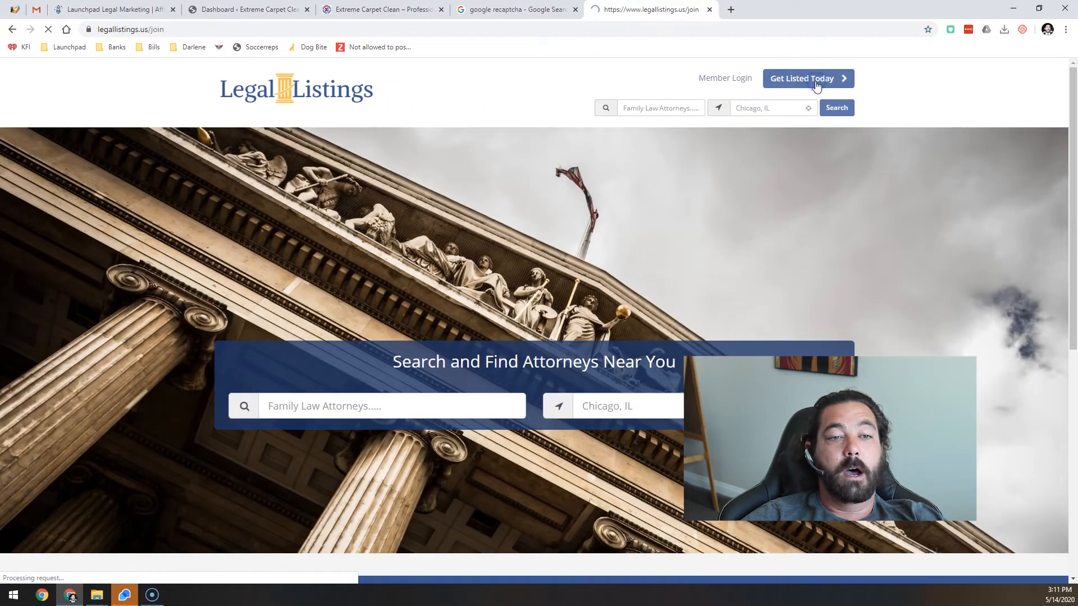
scroll(697, 297, down, 4)
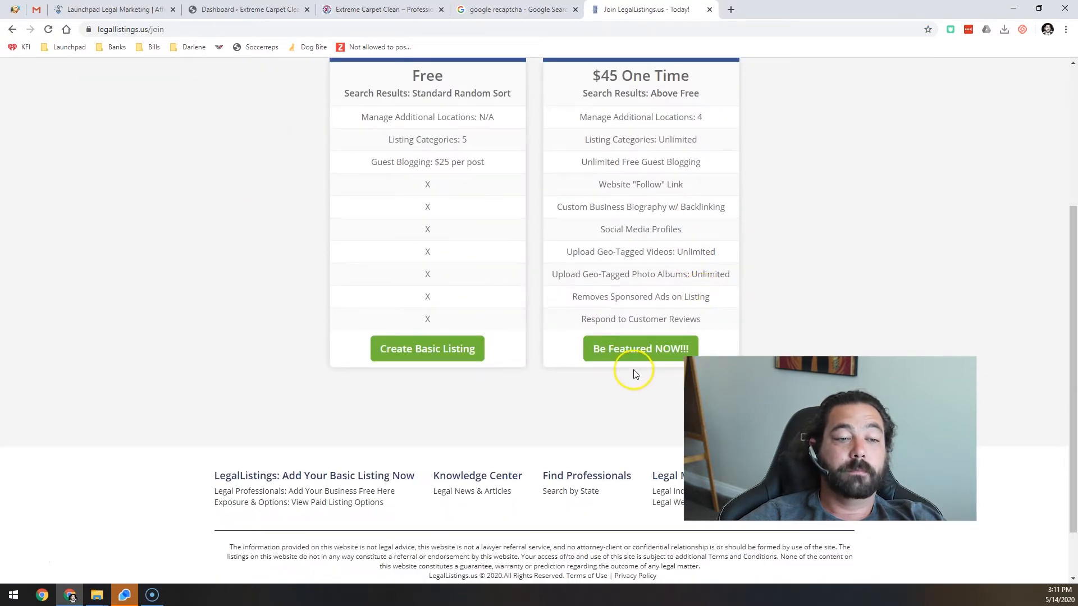
click(633, 351)
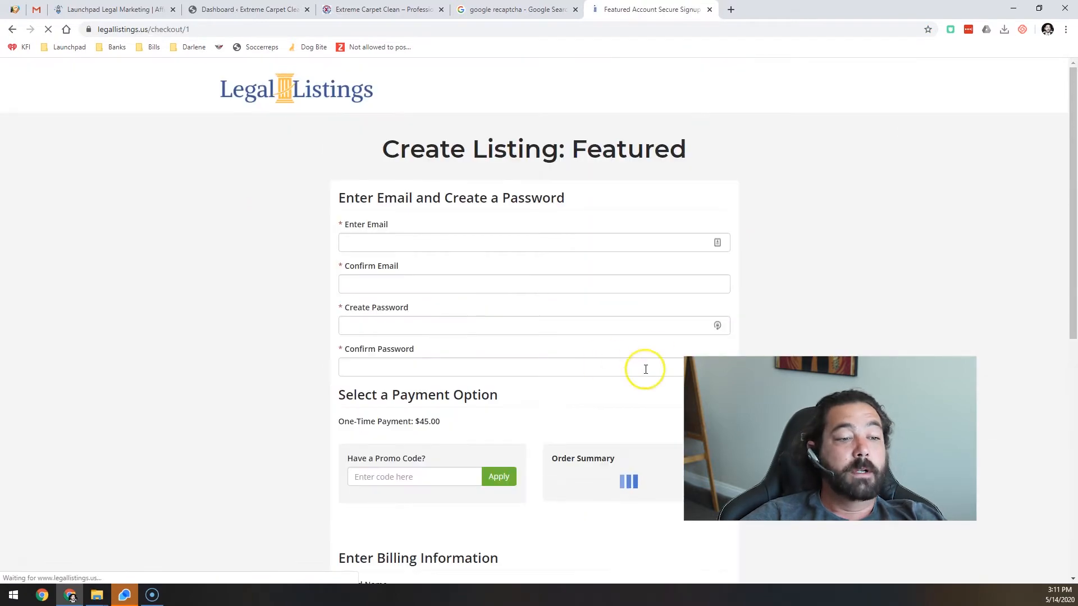
scroll(517, 342, down, 7)
scroll(522, 336, down, 2)
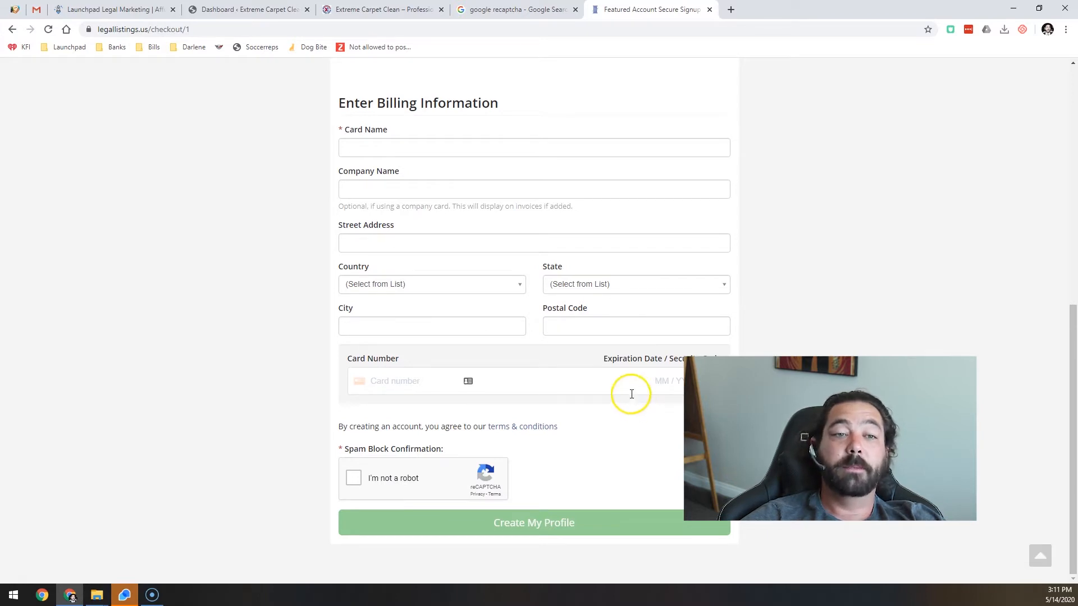
scroll(630, 395, up, 8)
Open the contact page of dmv-defenders.com, examine the reCAPTCHA badge beside its form, and close the site
click(654, 30)
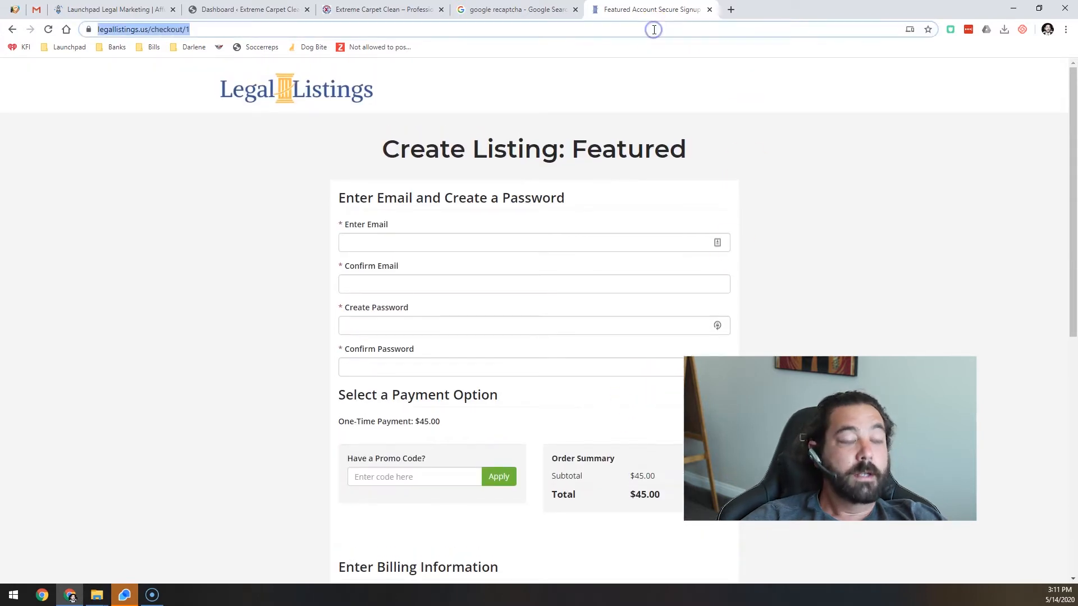
text(dmv)
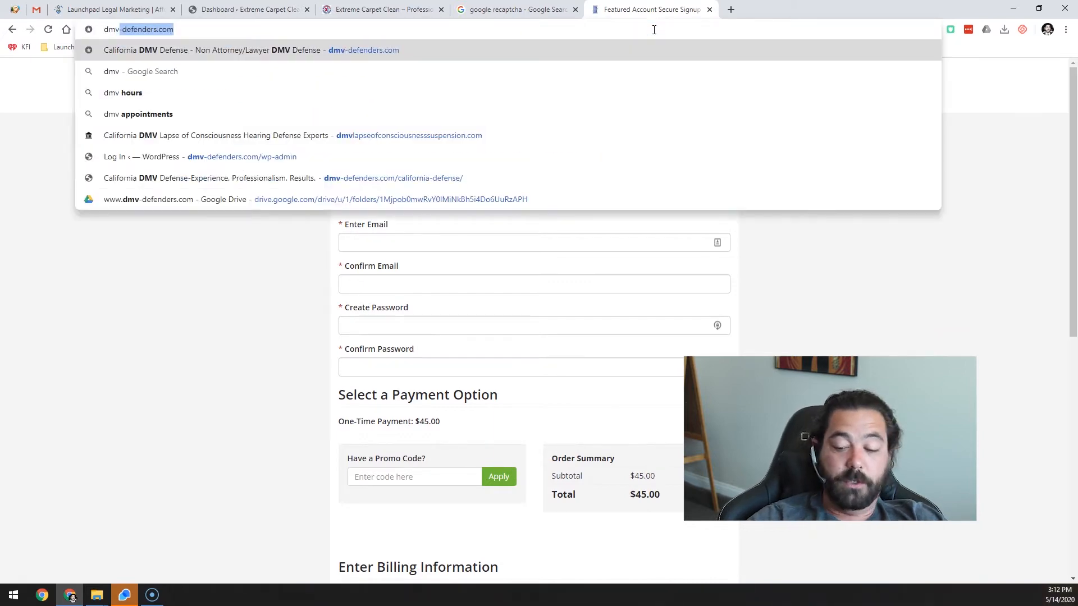
key(Return)
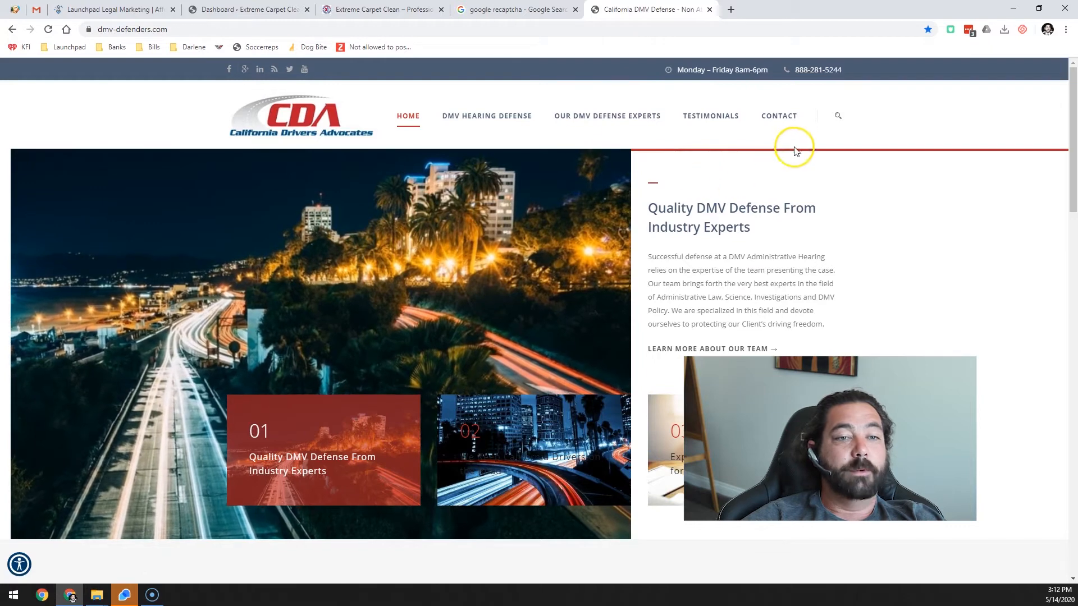
click(784, 121)
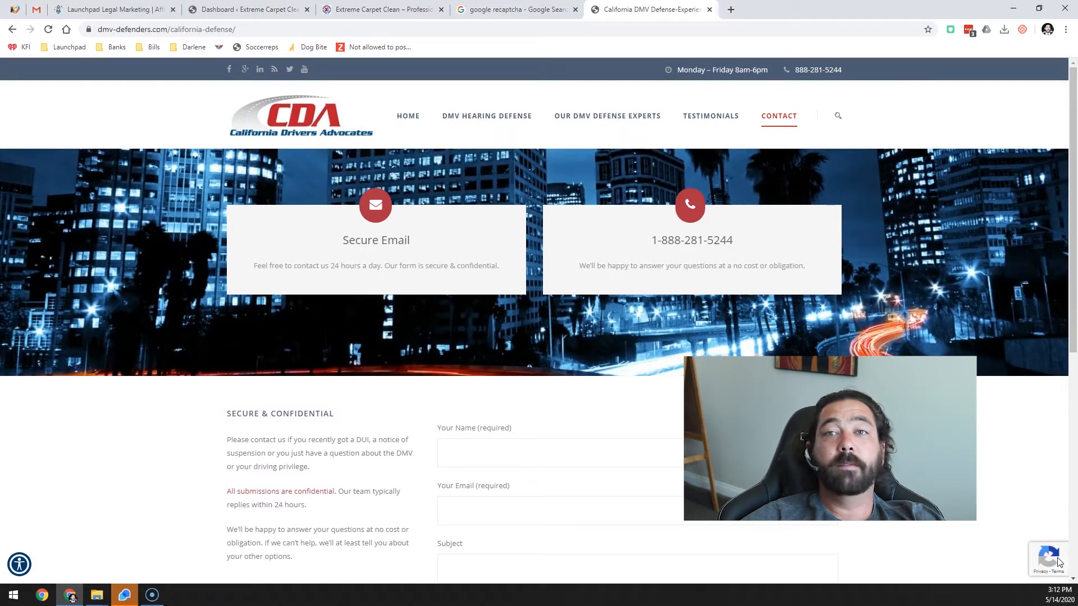
click(1054, 562)
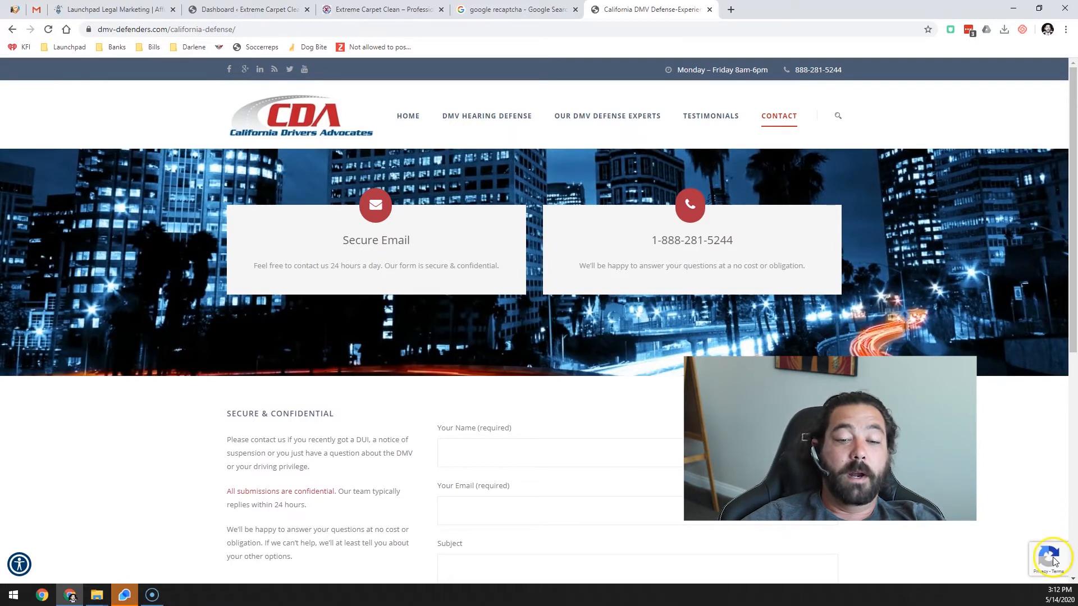
scroll(982, 549, down, 5)
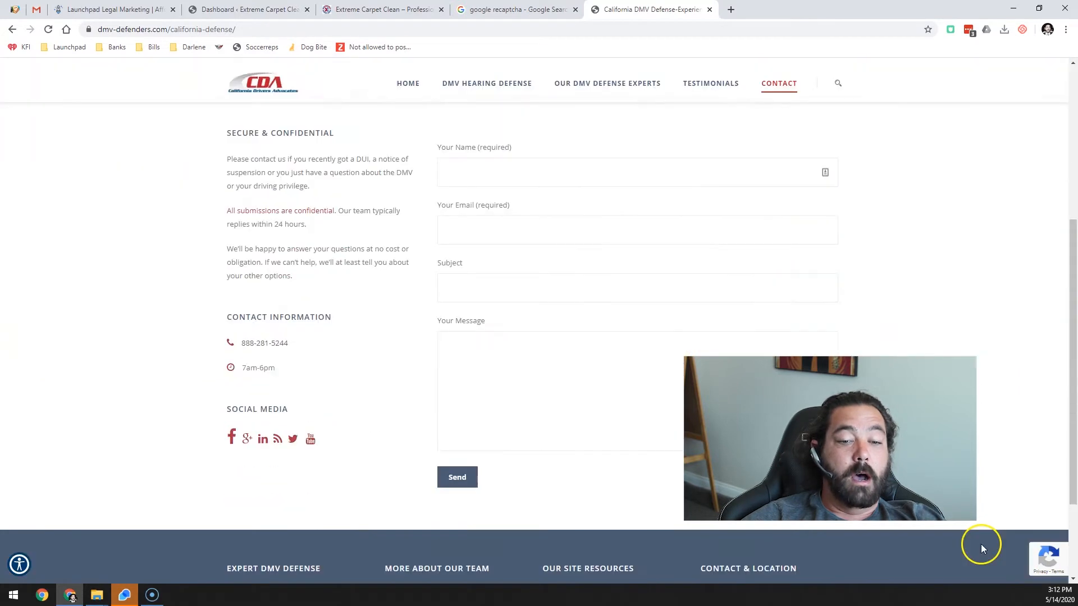
mouse_move(1031, 557)
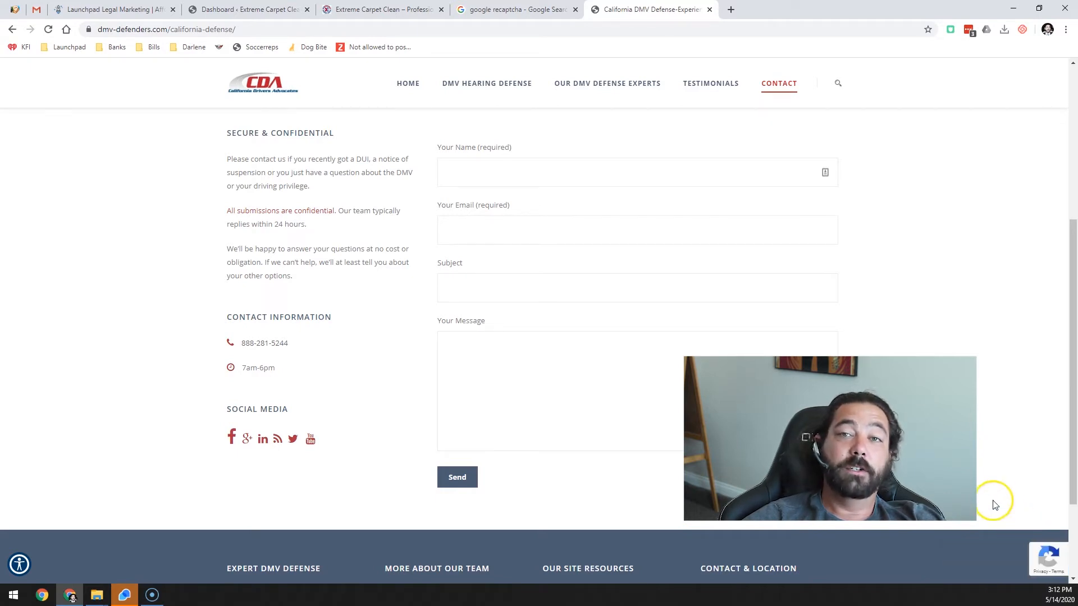
scroll(517, 428, up, 2)
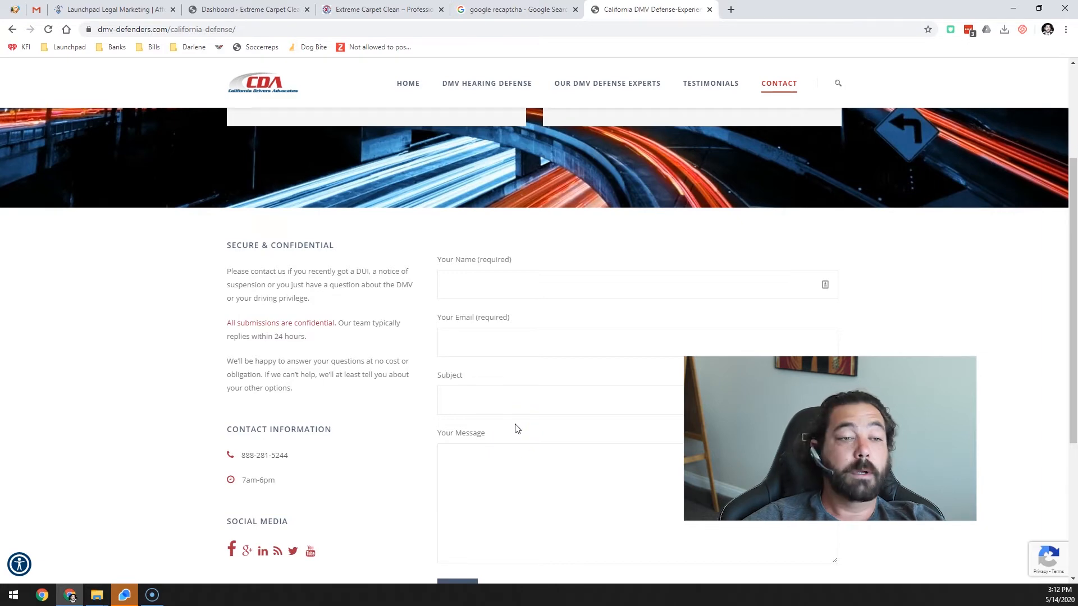
scroll(516, 429, up, 3)
click(709, 9)
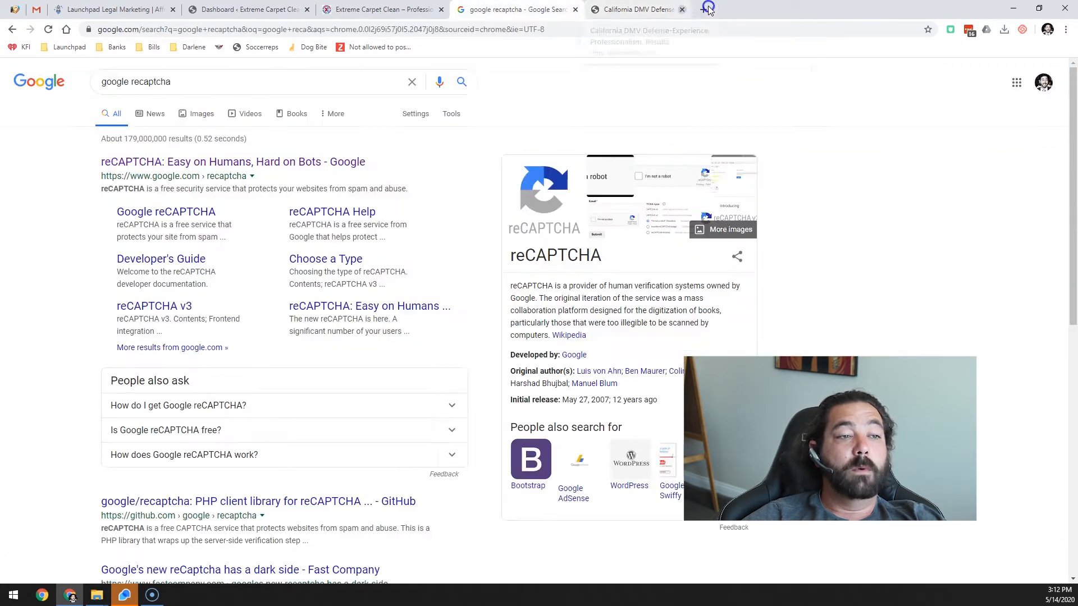
Open the reCAPTCHA integration setup for the contact forms in the Extreme Carpet Clean WordPress dashboard
click(383, 10)
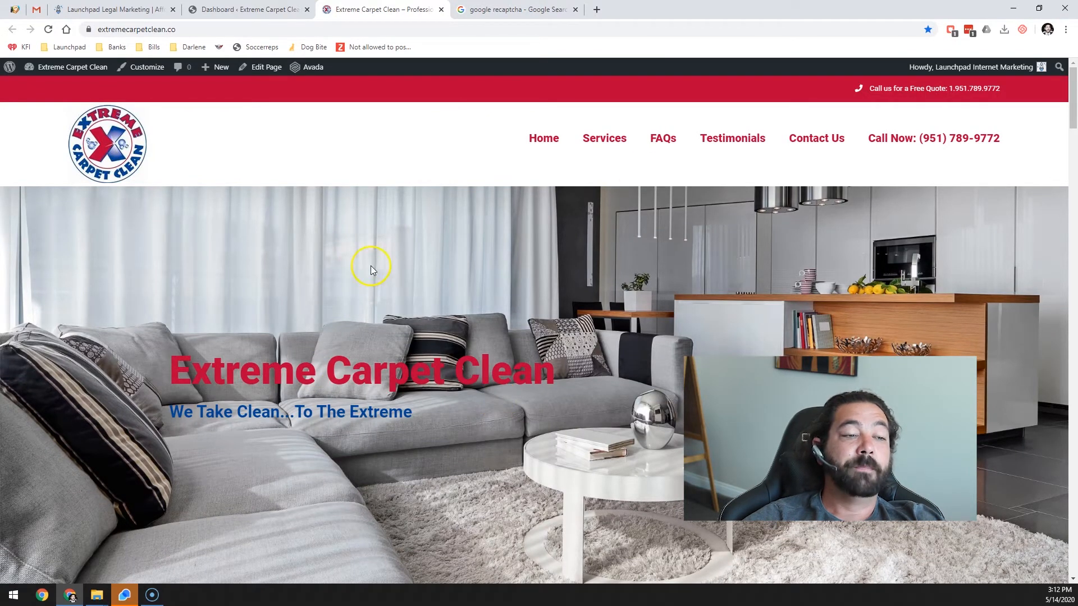
click(270, 9)
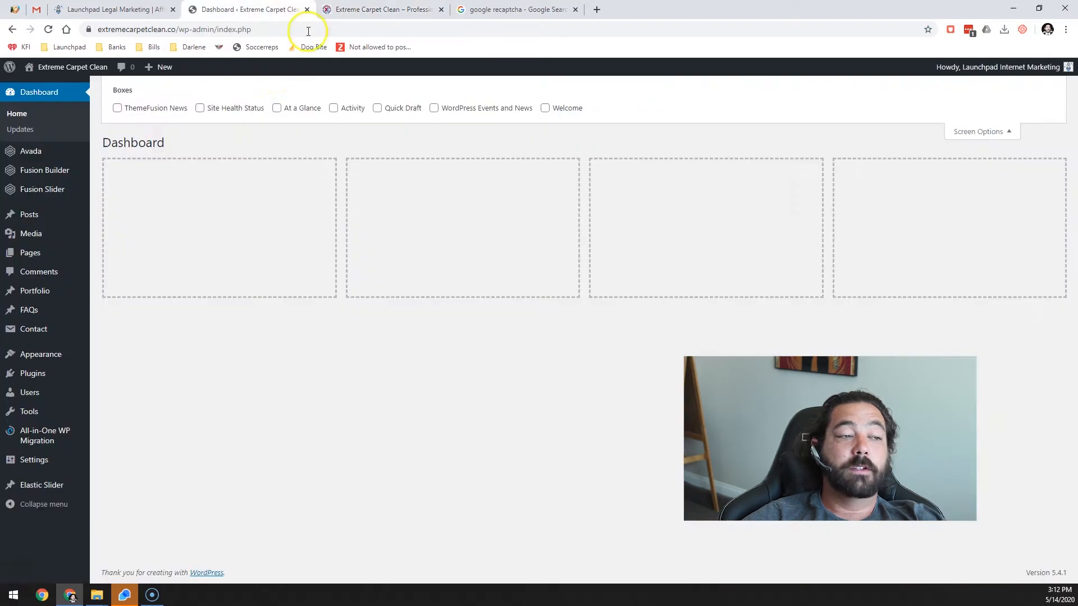
mouse_move(38, 337)
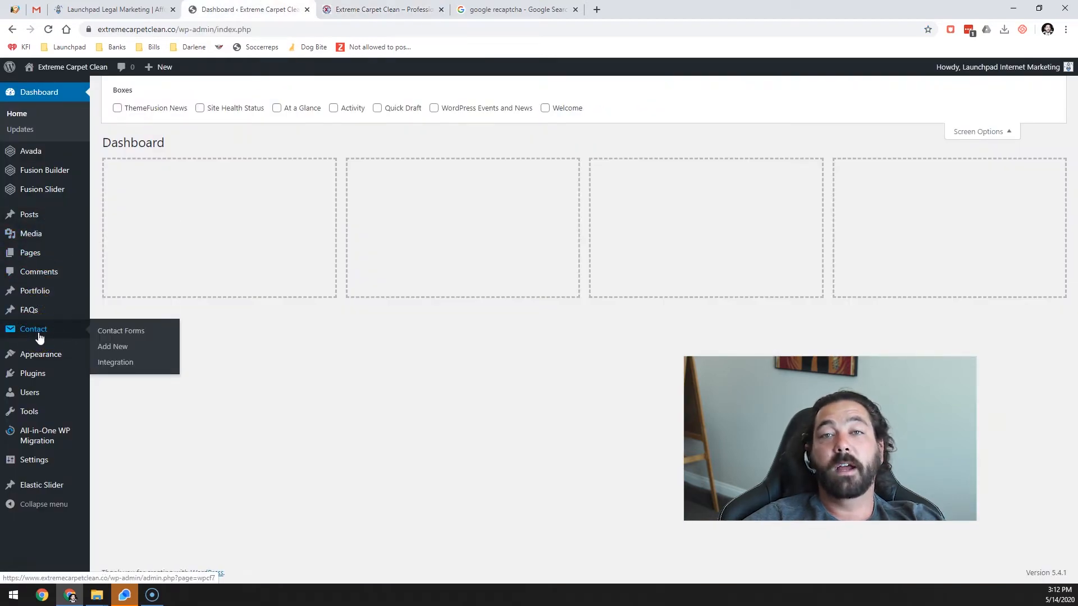
click(116, 363)
drag(145, 273, 184, 278)
click(195, 272)
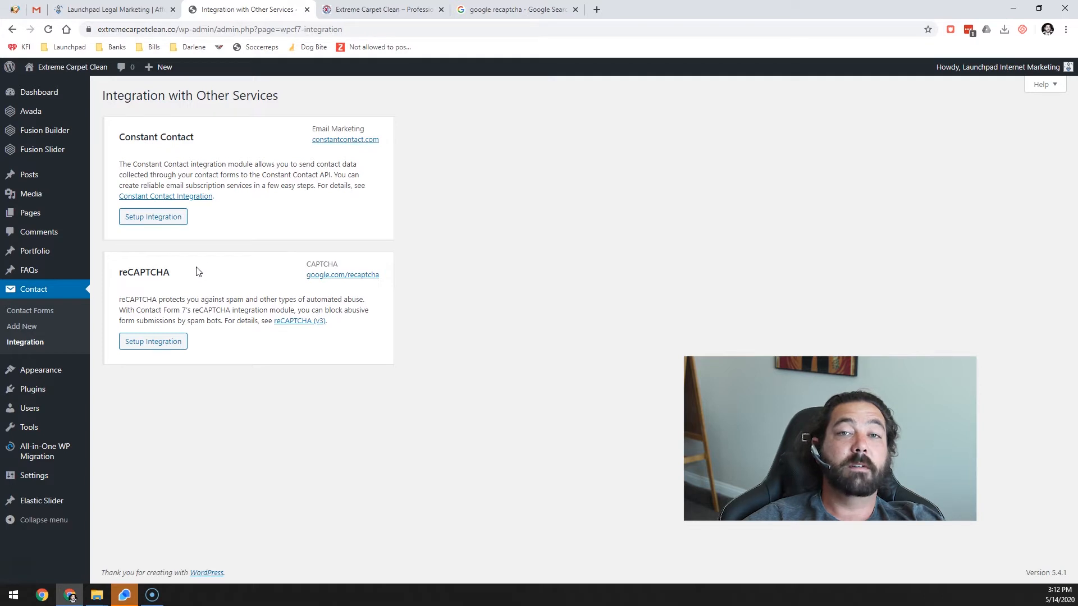
click(165, 343)
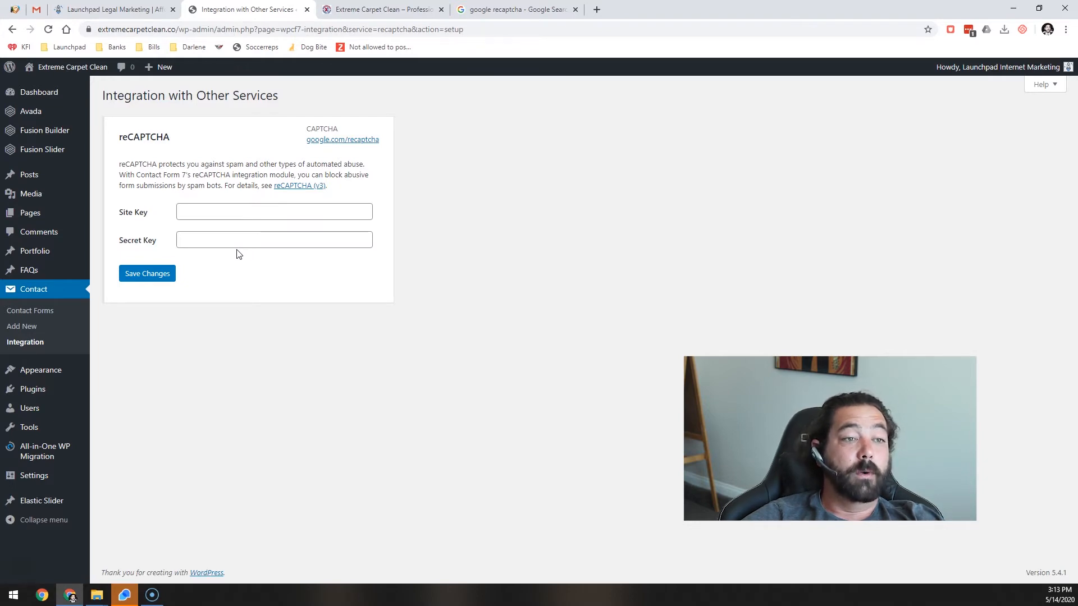
Open the Google reCAPTCHA site from the existing search results and enter its admin console
click(547, 4)
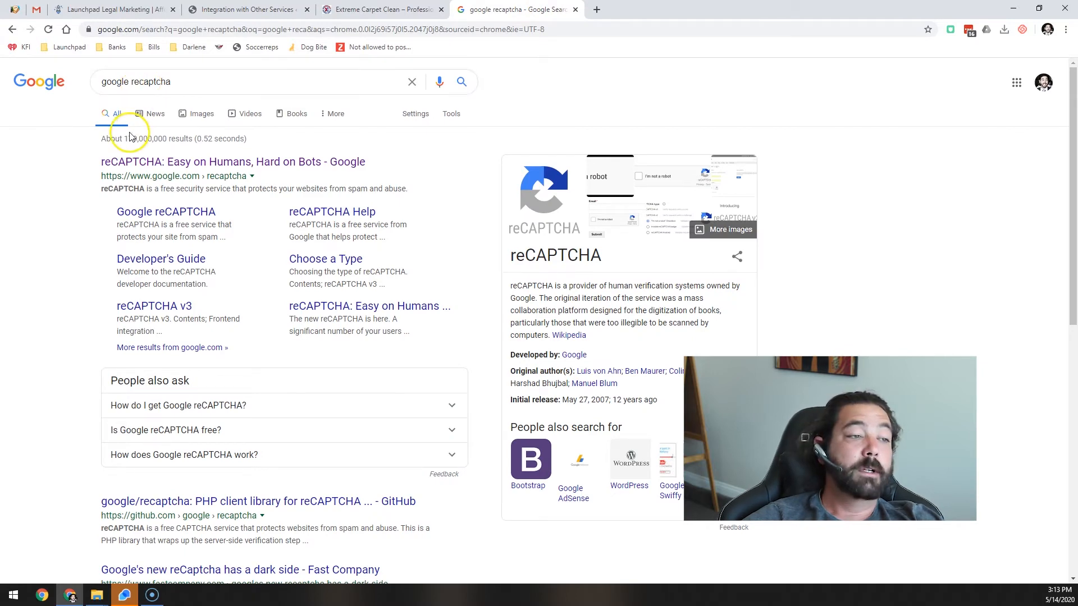
click(143, 161)
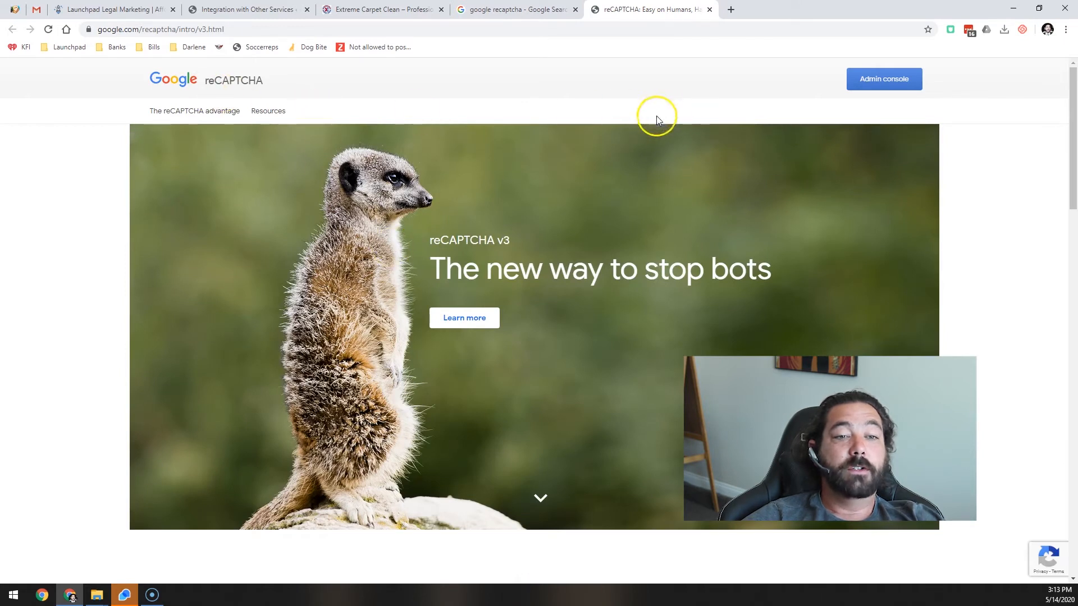
click(888, 86)
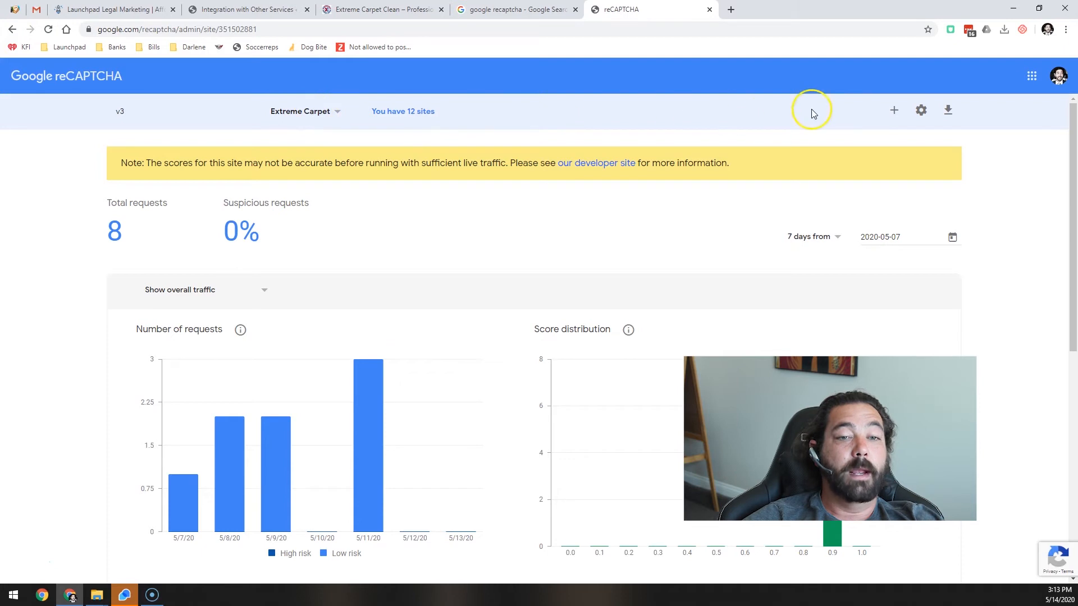
Delete the existing Extreme Carpet site from the reCAPTCHA console
click(918, 114)
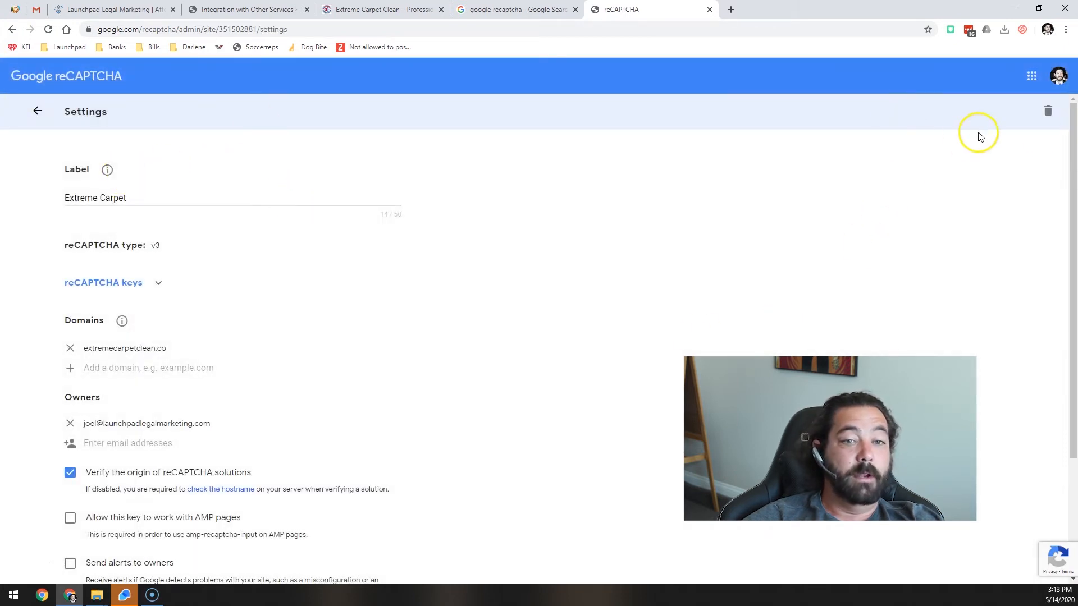
click(1048, 115)
click(593, 357)
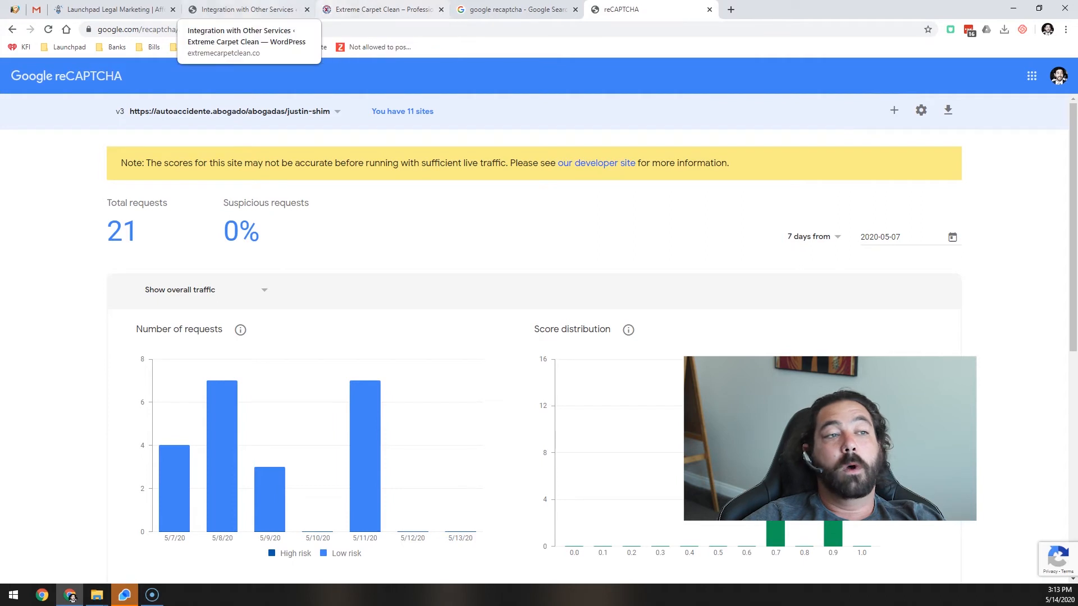
Check the reCAPTCHA version and the required key fields on the WordPress integration page, and return to the reCAPTCHA console
click(242, 9)
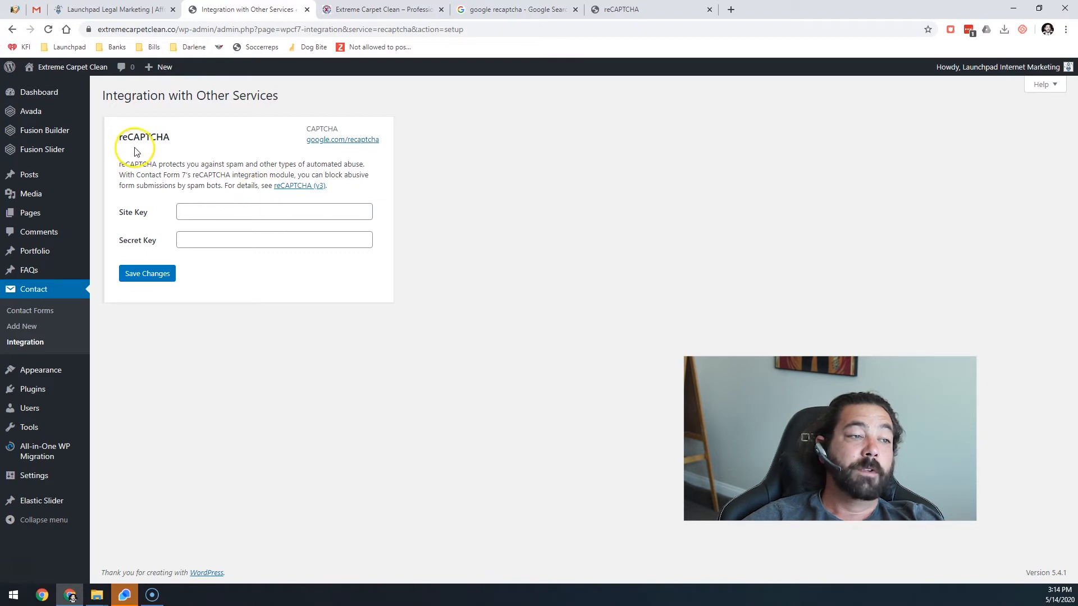
drag(122, 137, 339, 186)
click(338, 186)
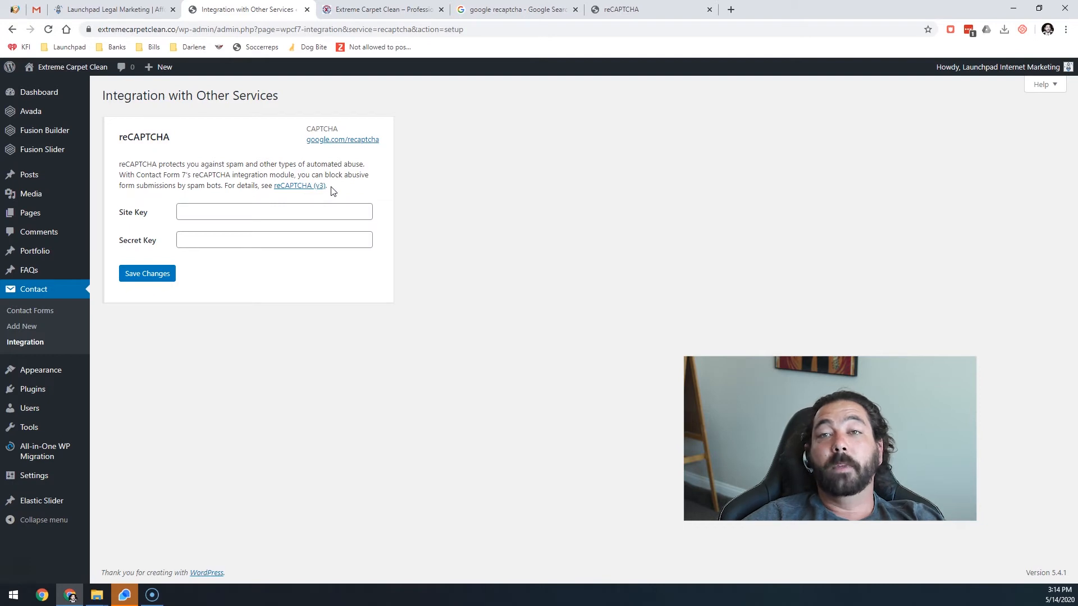
click(594, 10)
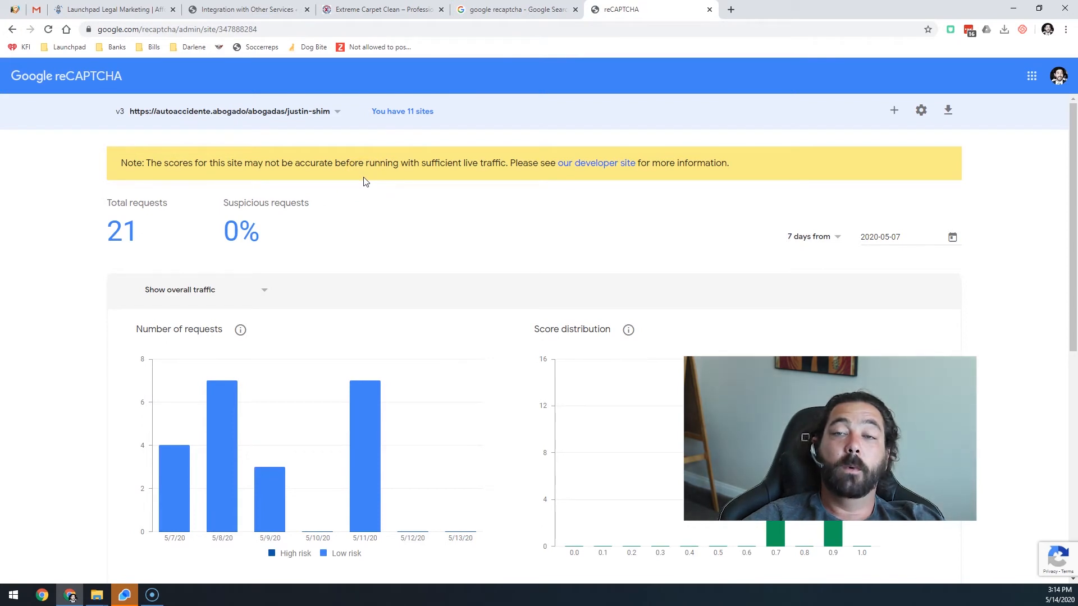
click(224, 12)
click(213, 210)
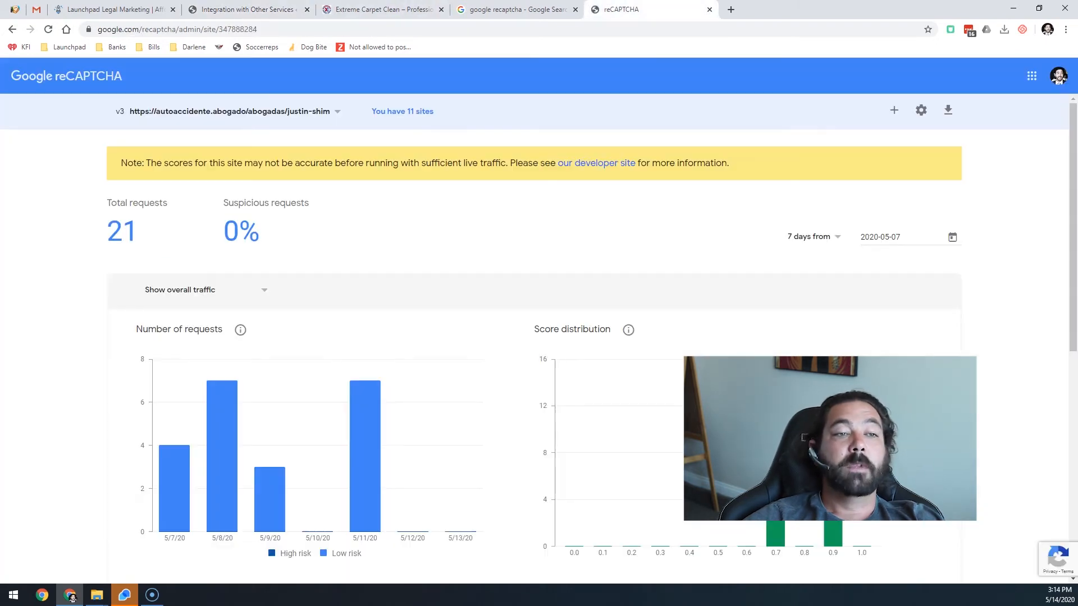
click(620, 9)
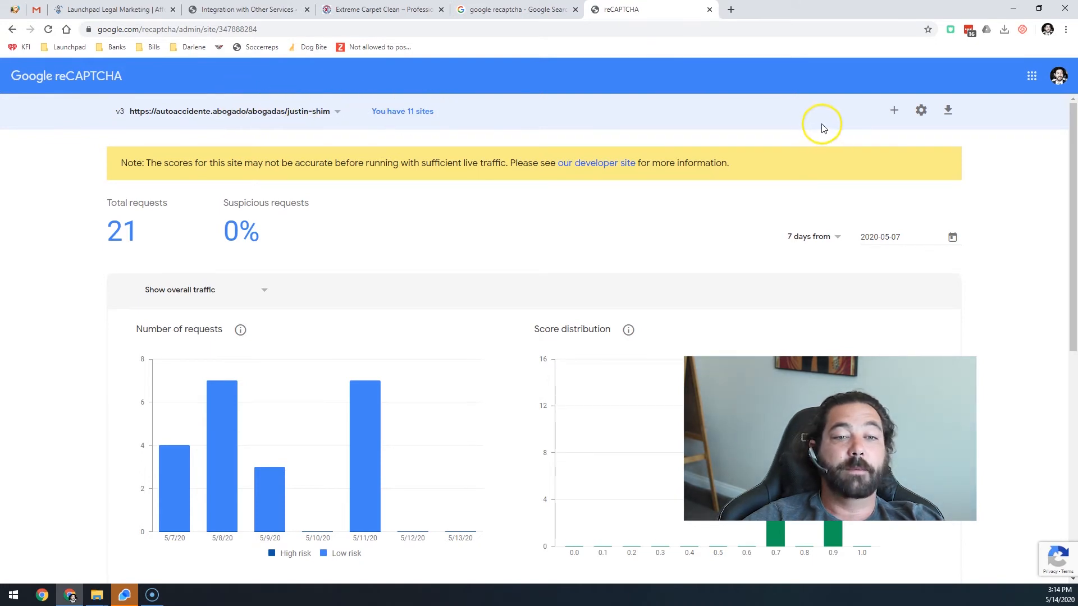
Start registering a new reCAPTCHA site with the label Extreme Carpet Clean
click(897, 113)
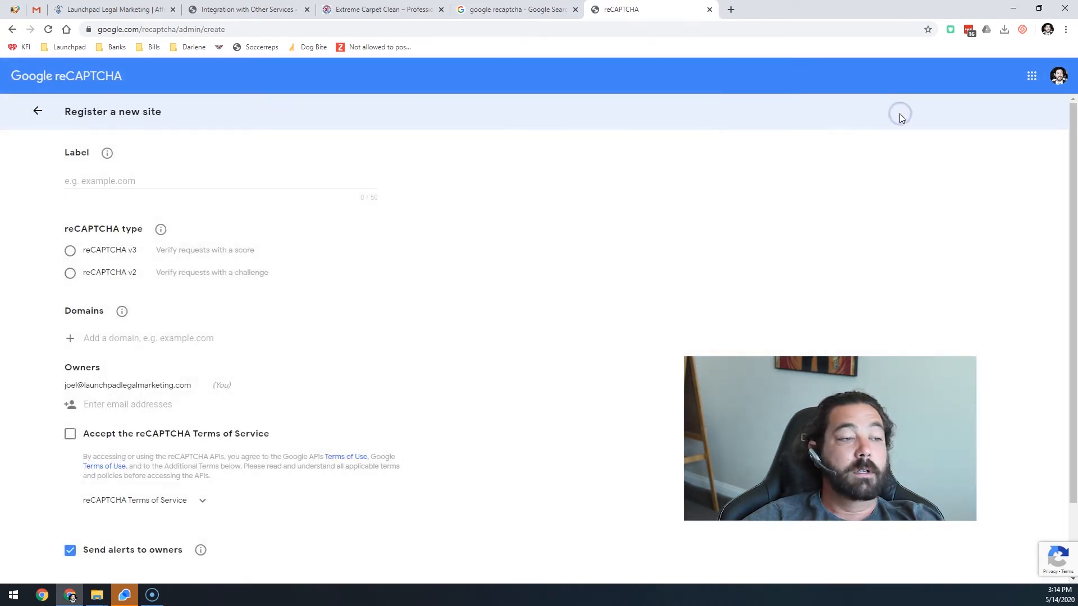
click(159, 179)
text(Extreme Carpet)
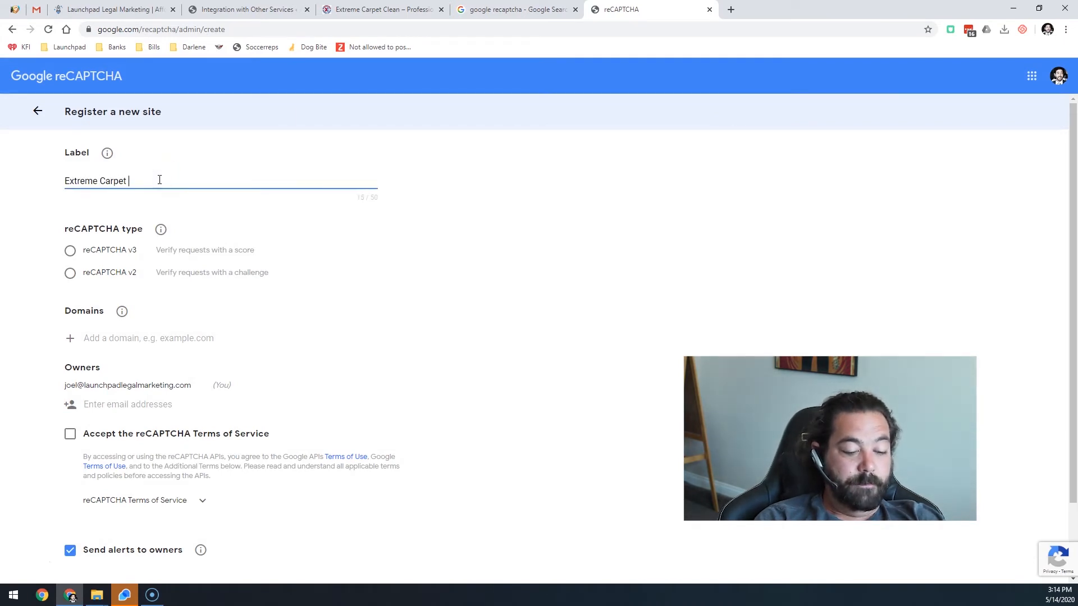
text( Clean)
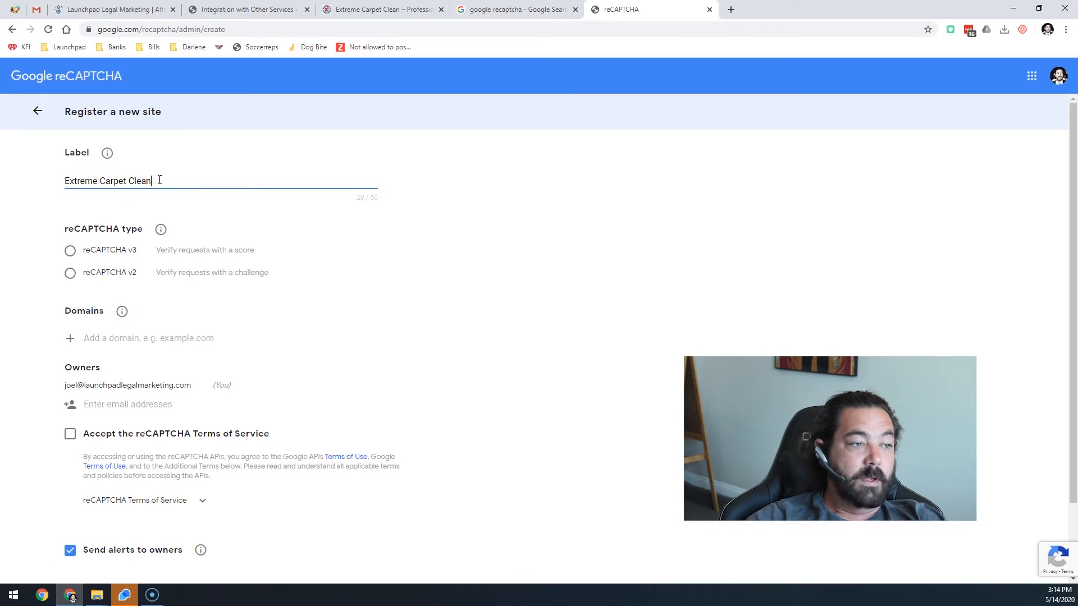
Check the WordPress integration page for the required version and choose reCAPTCHA v3 as the new site's type
click(246, 9)
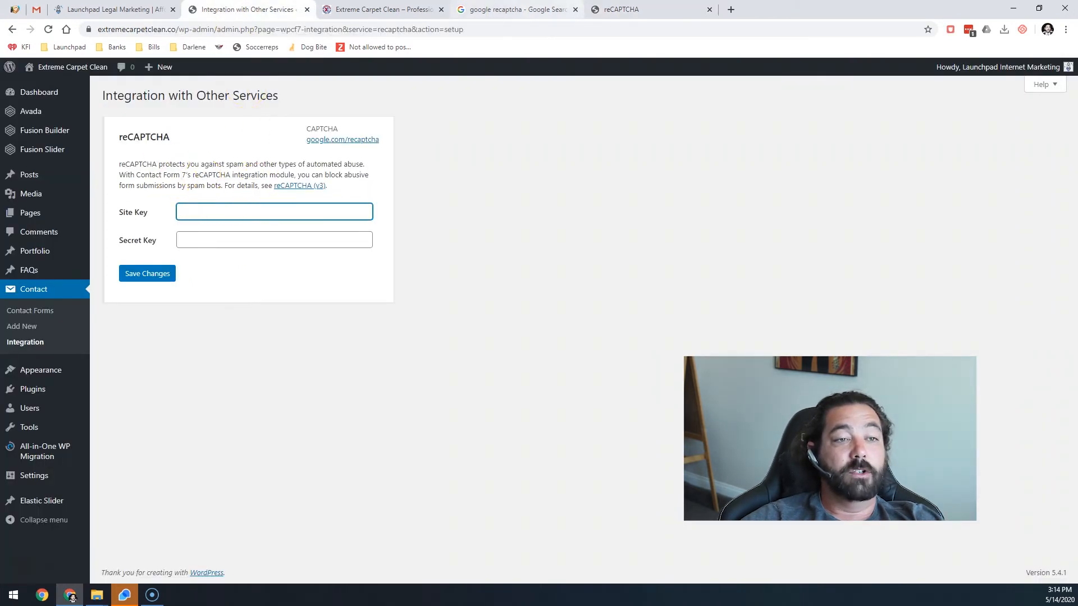
click(595, 10)
click(98, 254)
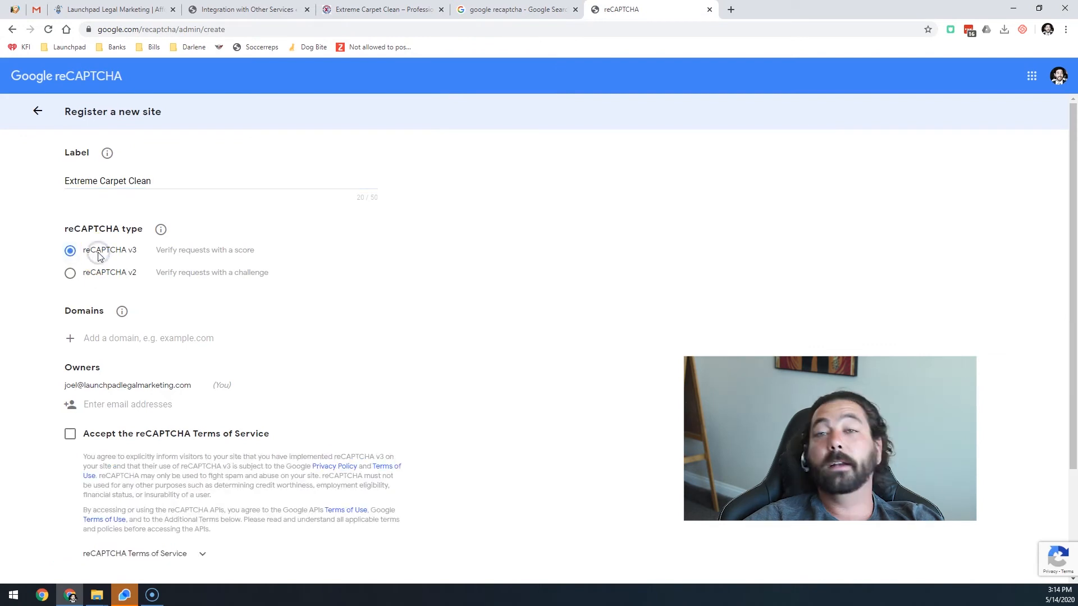
scroll(139, 331, down, 3)
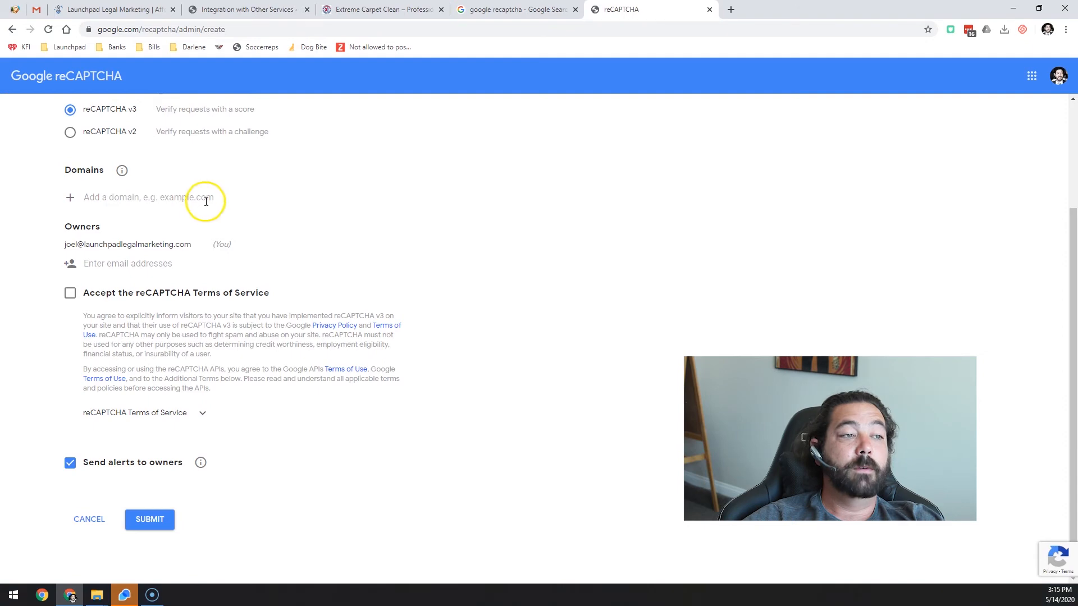
click(376, 10)
click(192, 27)
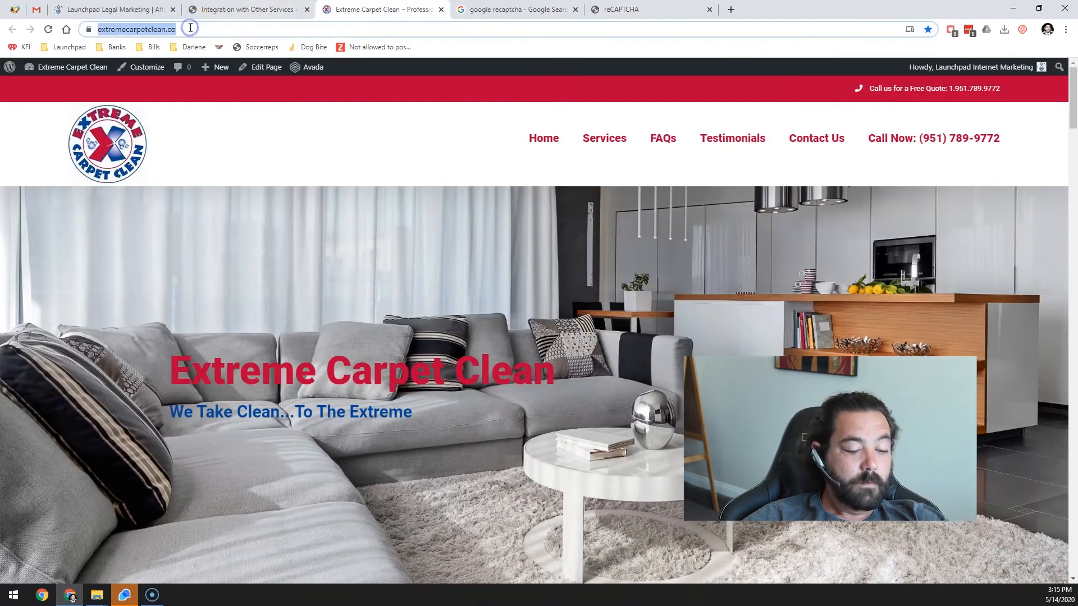
click(621, 9)
click(193, 197)
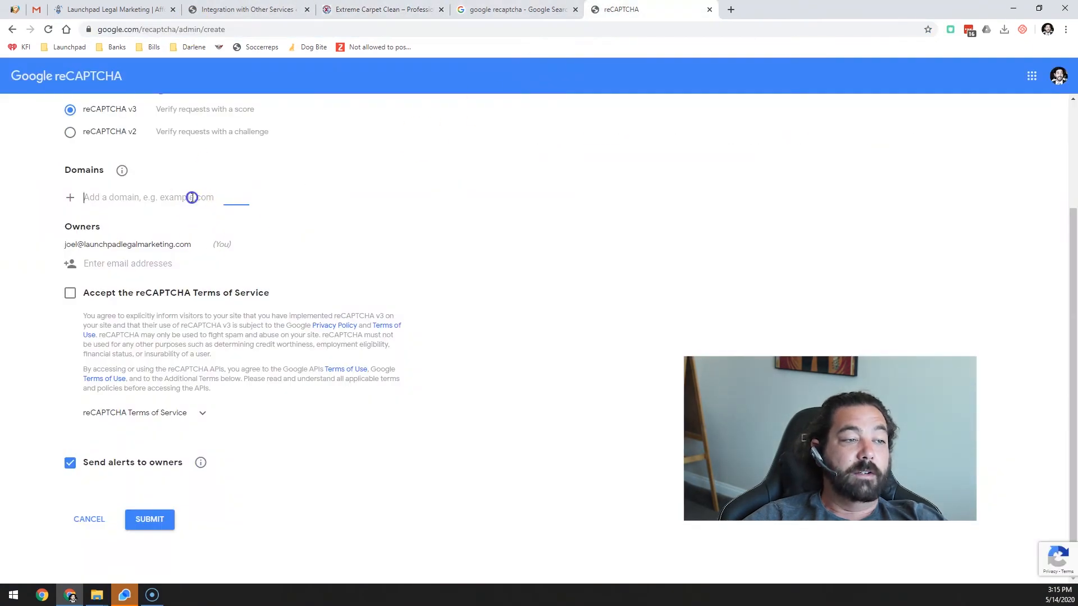
text(https://www.extremecarpetclean.co/)
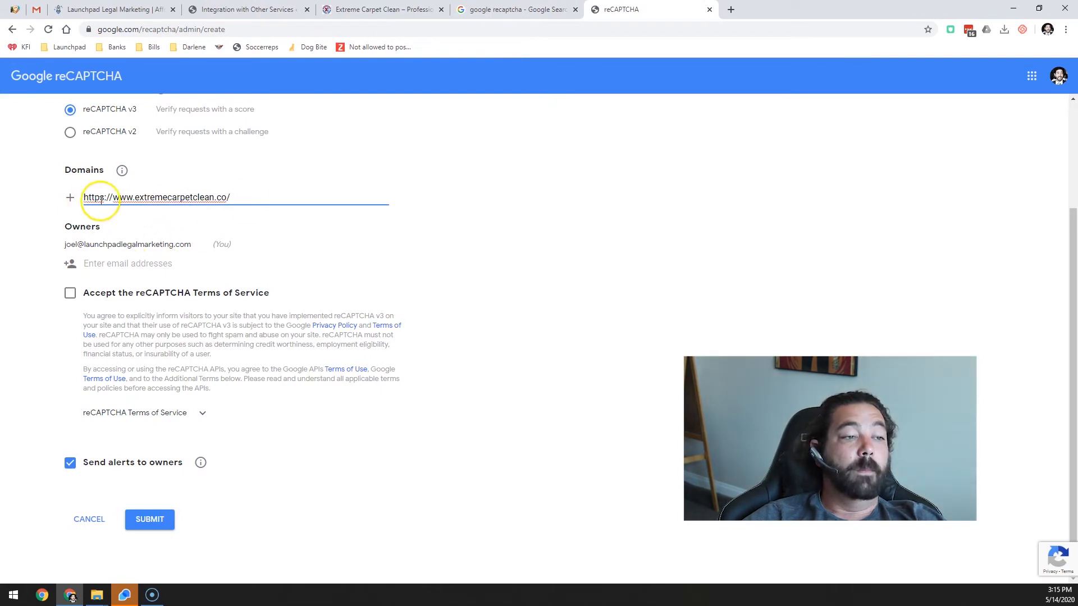
Accept the reCAPTCHA Terms of Service and try to submit the site registration
key(Tab)
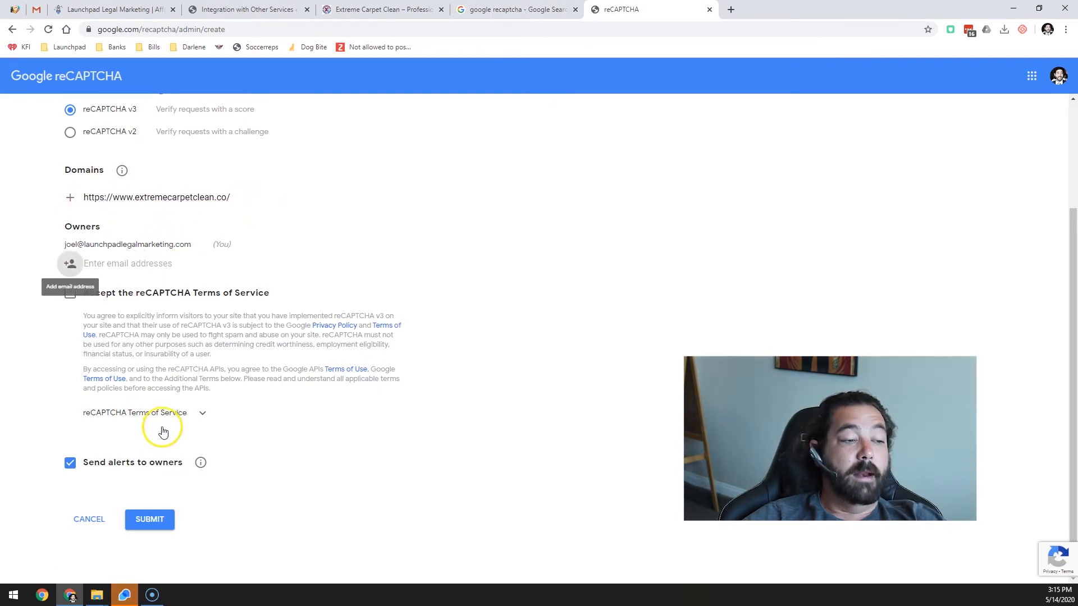
click(71, 295)
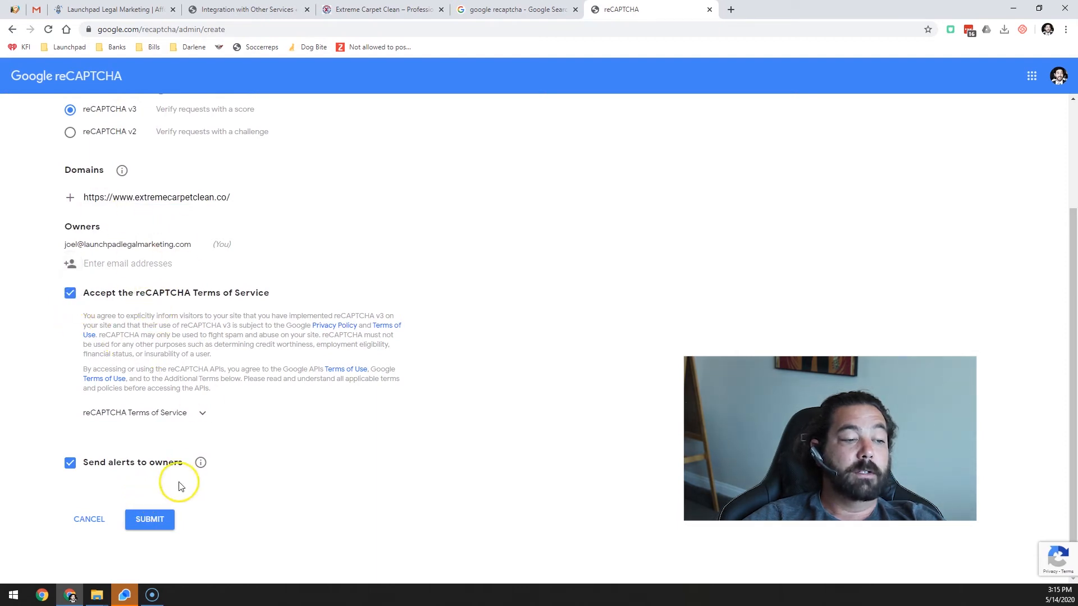
click(152, 518)
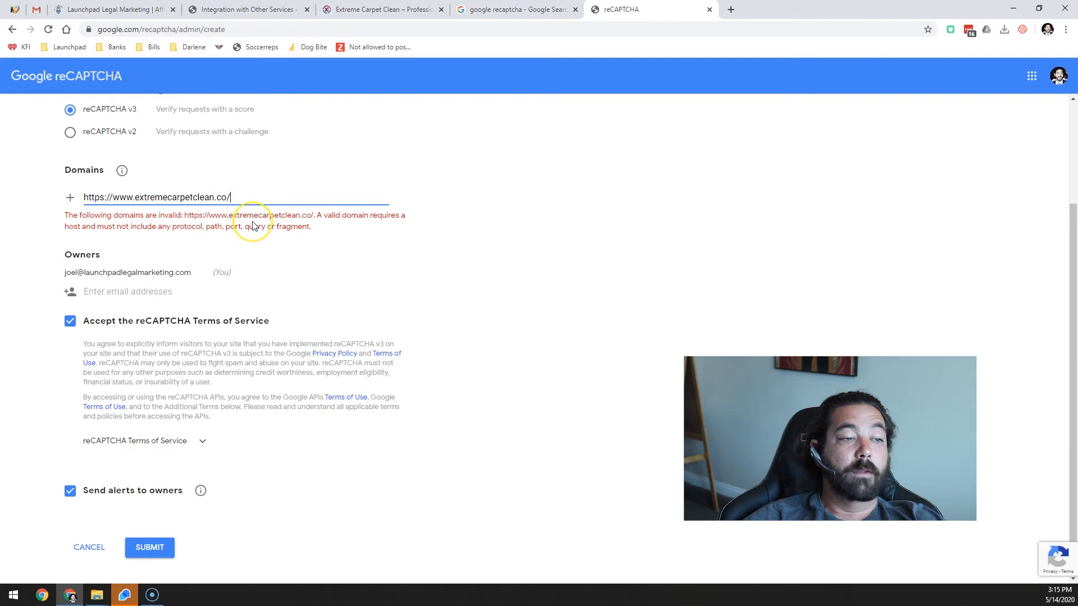
Shorten the domain entry to extremecarpetclean.co by removing the protocol, the www prefix and the trailing slash
drag(135, 197, 91, 193)
key(BackSpace)
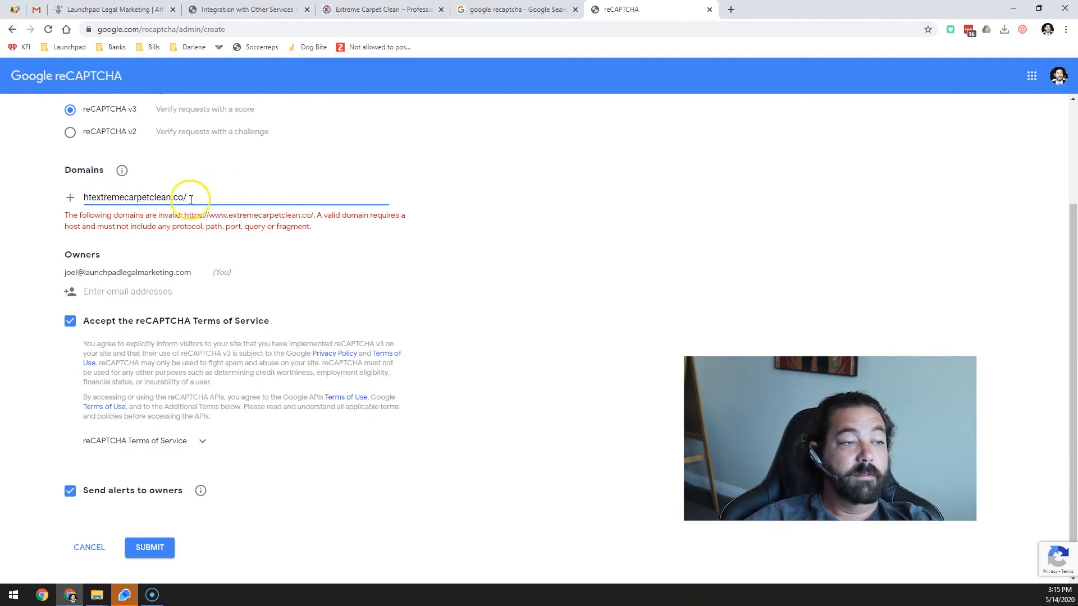
key(BackSpace)
click(221, 195)
key(BackSpace)
click(88, 197)
key(BackSpace)
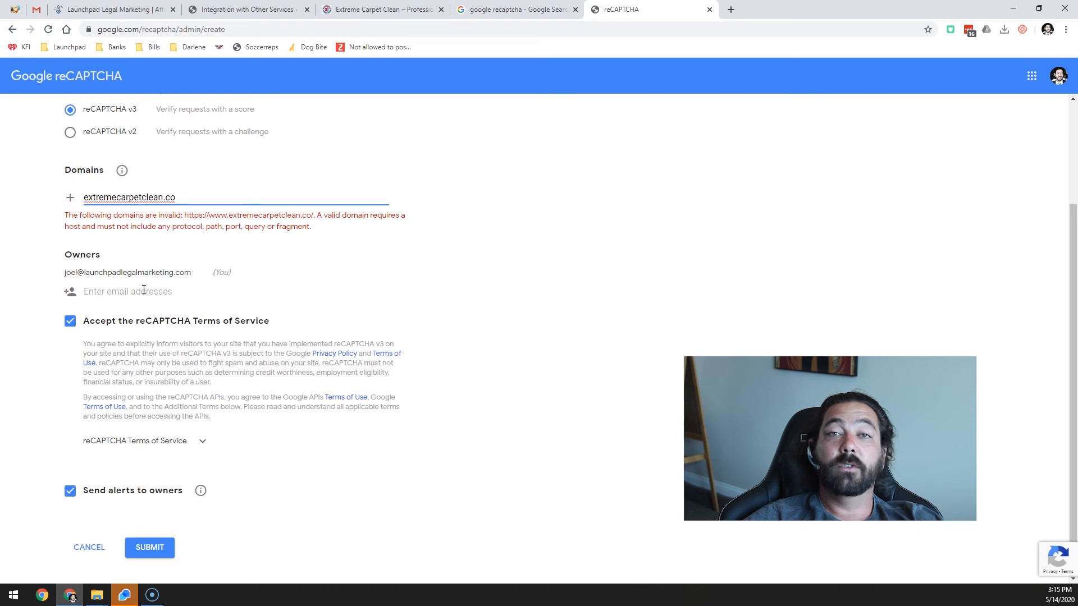
Turn off alerts to owners and submit the reCAPTCHA site registration
click(115, 290)
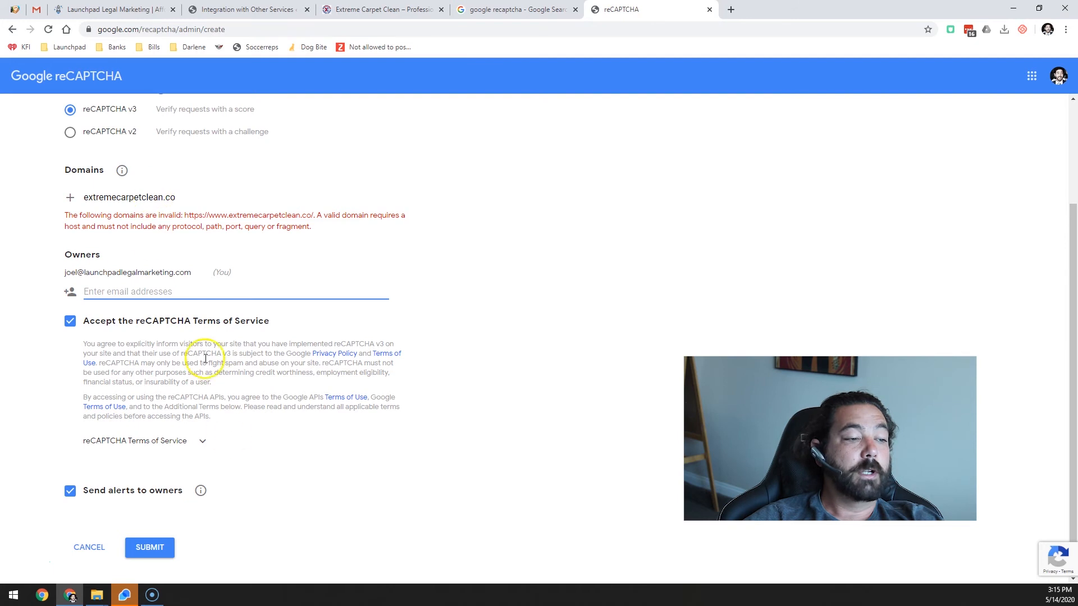
scroll(195, 331, down, 1)
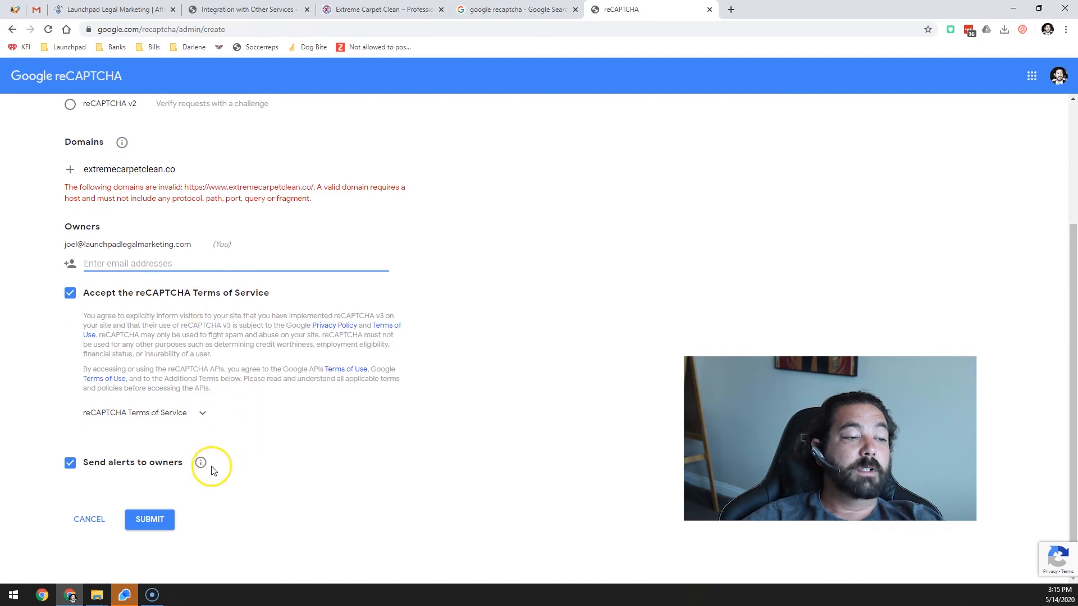
click(71, 465)
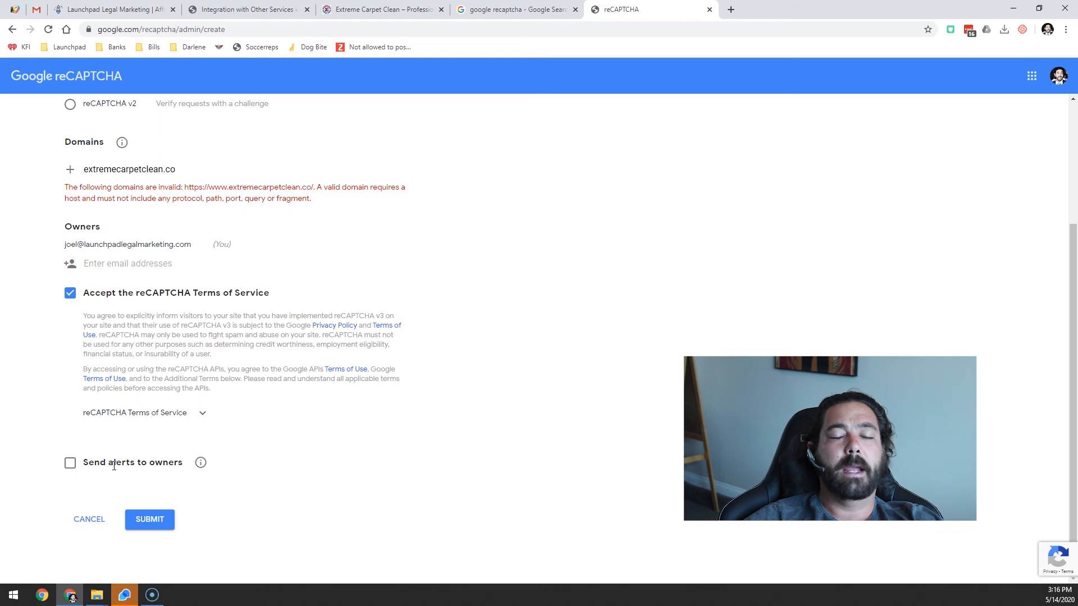
click(147, 517)
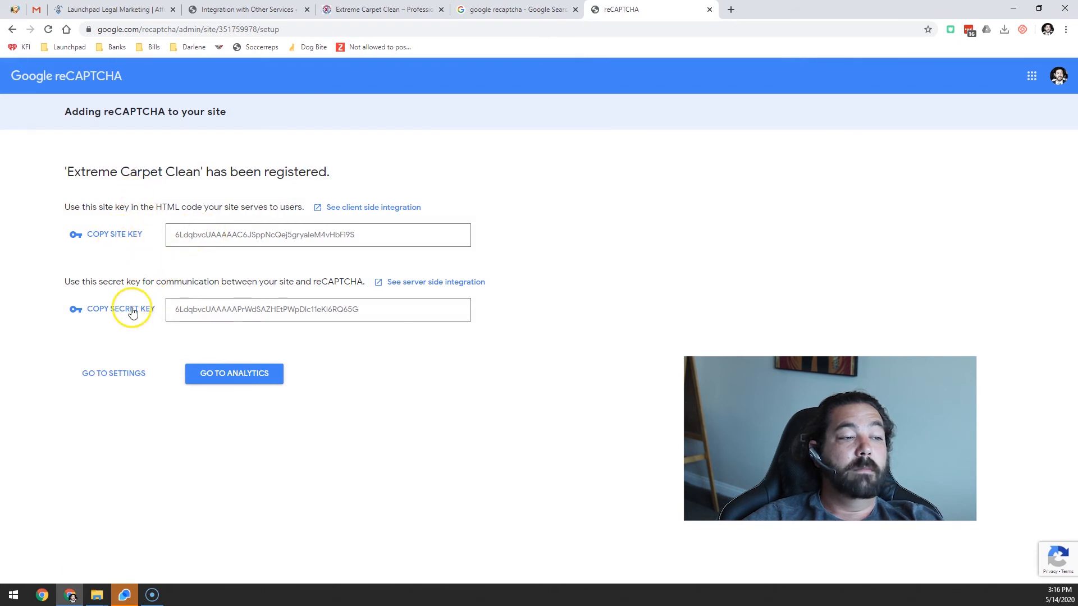
Copy the generated site key and paste it into the Site Key field of the WordPress reCAPTCHA integration
drag(376, 235, 173, 230)
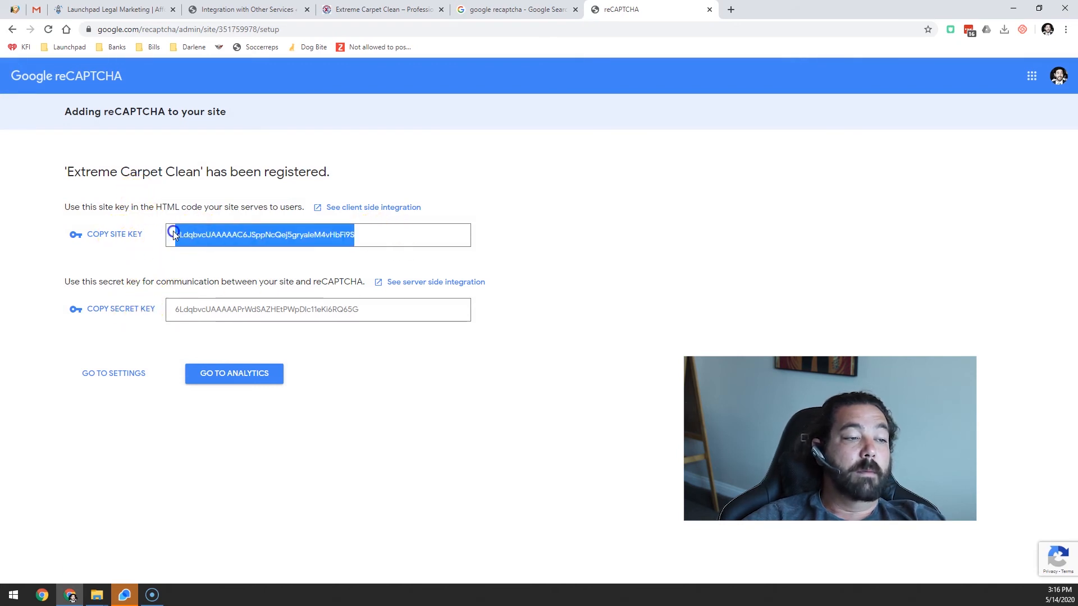
click(210, 9)
click(250, 211)
key(ctrl+v)
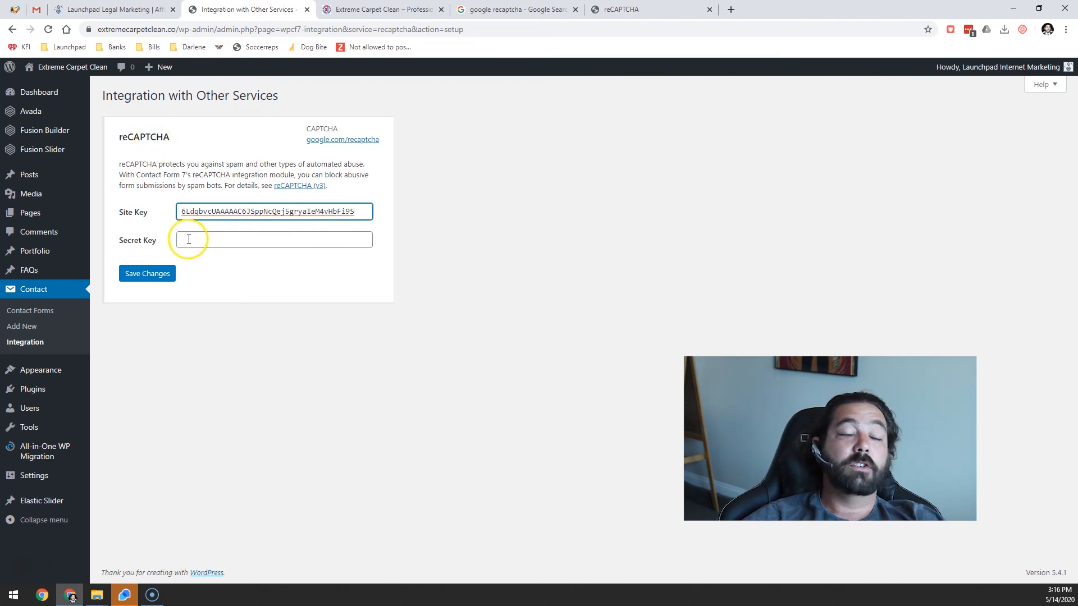
Copy the generated secret key into the Secret Key field of the WordPress reCAPTCHA integration and save the changes
click(645, 9)
drag(365, 309, 177, 306)
click(250, 9)
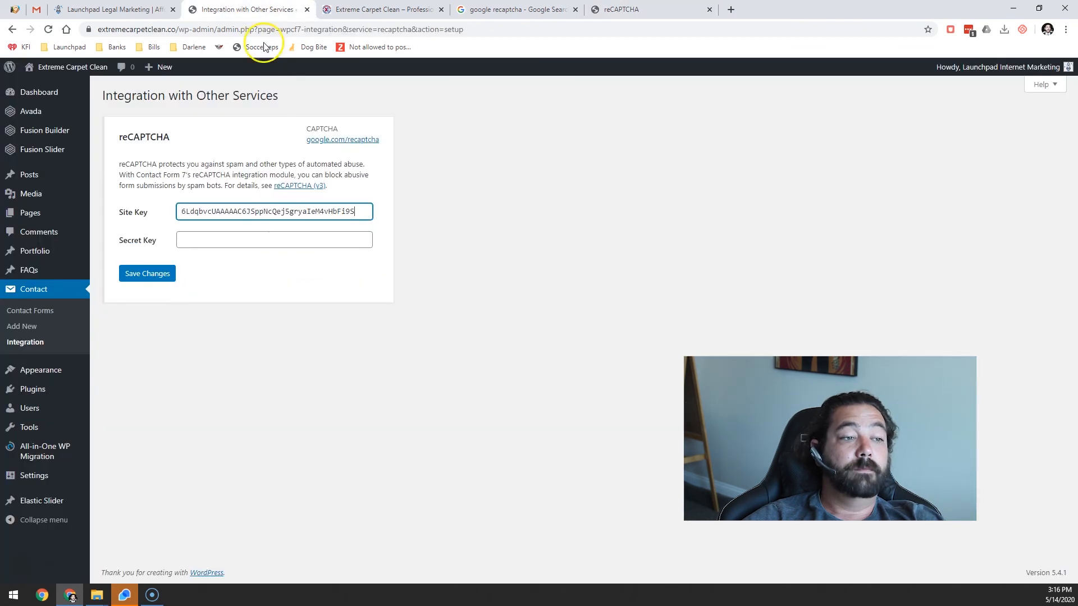
click(257, 237)
key(ctrl+v)
click(160, 275)
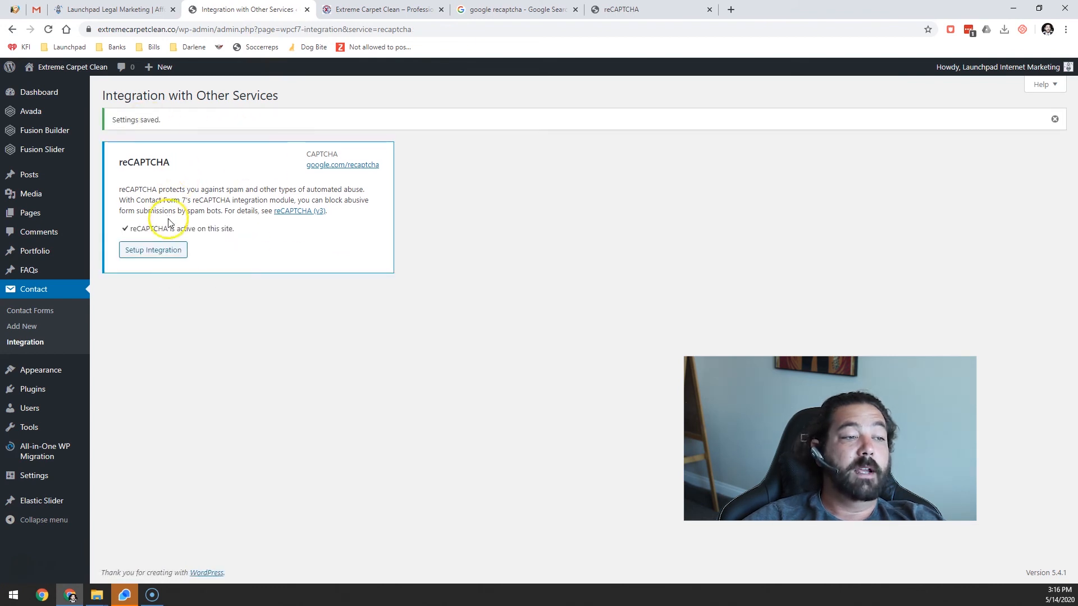
drag(163, 228, 233, 229)
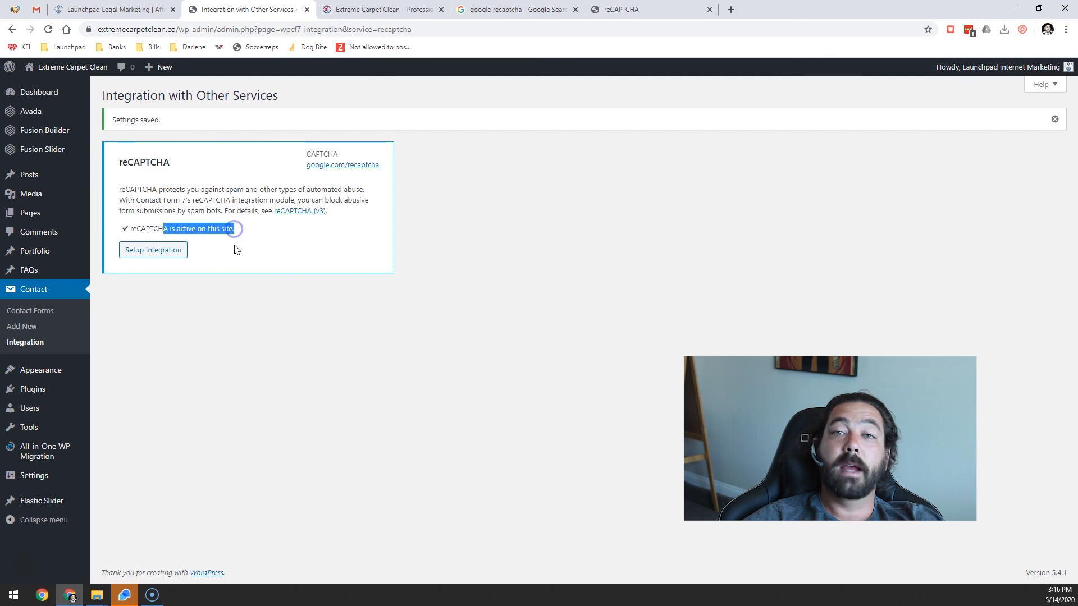
click(27, 595)
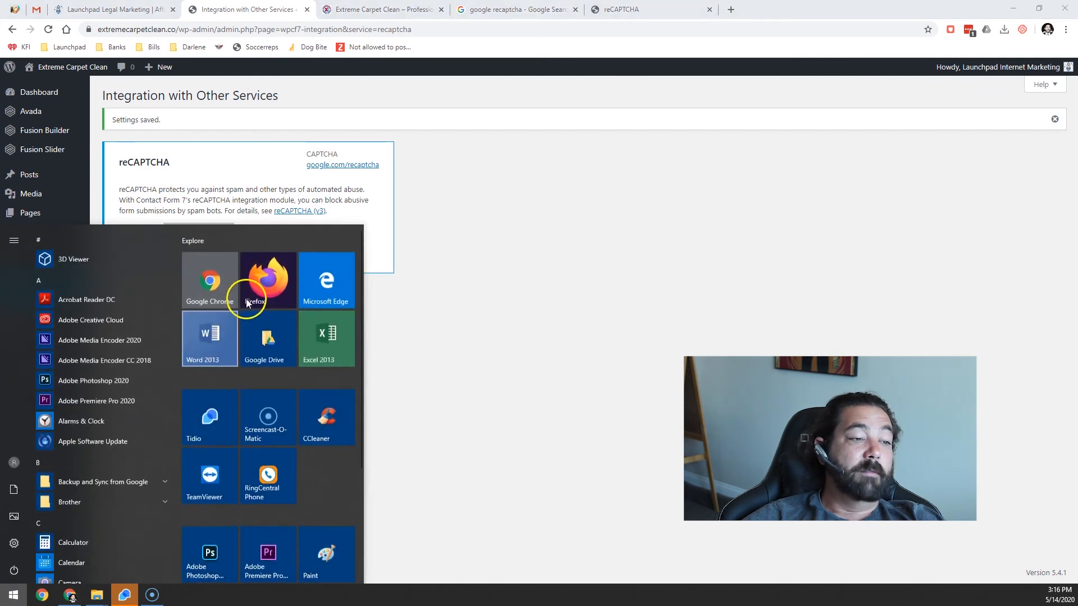
click(274, 312)
click(337, 9)
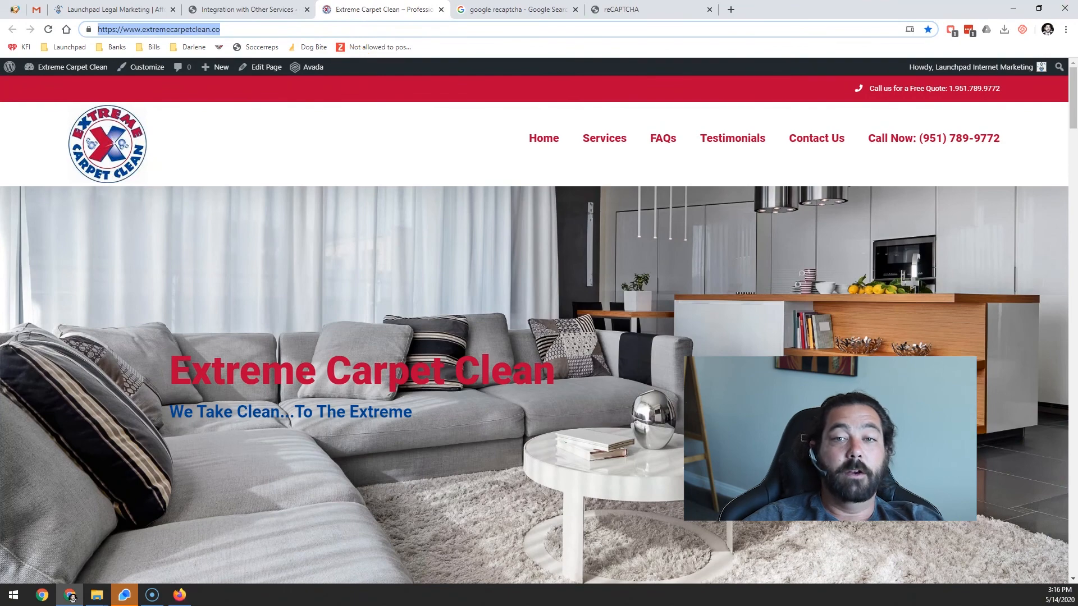
key(alt+Tab)
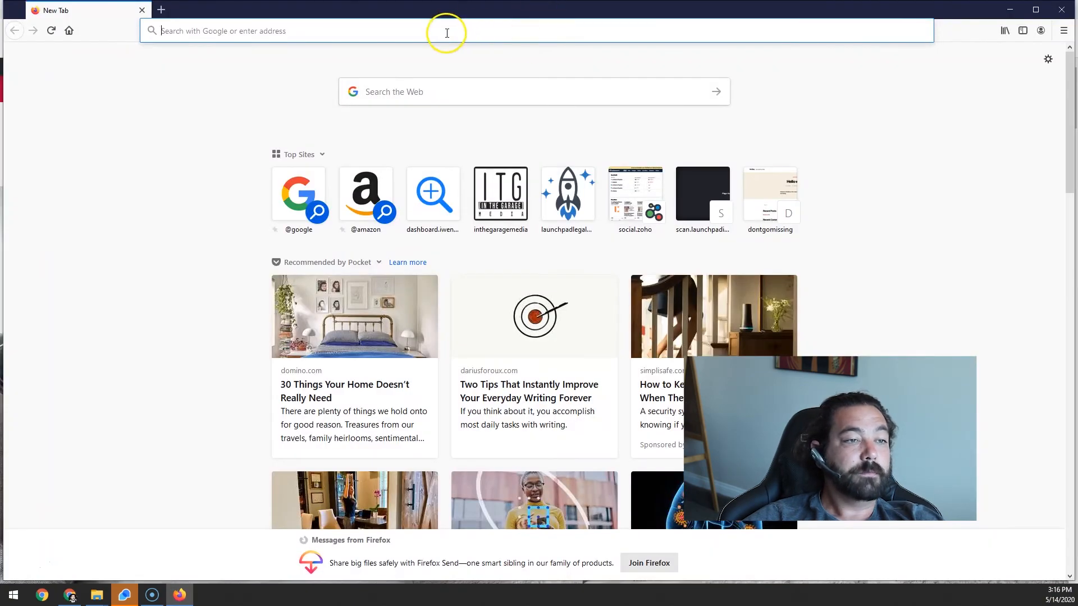
click(446, 30)
text(https://www.extremecarpetclean.co/)
key(Return)
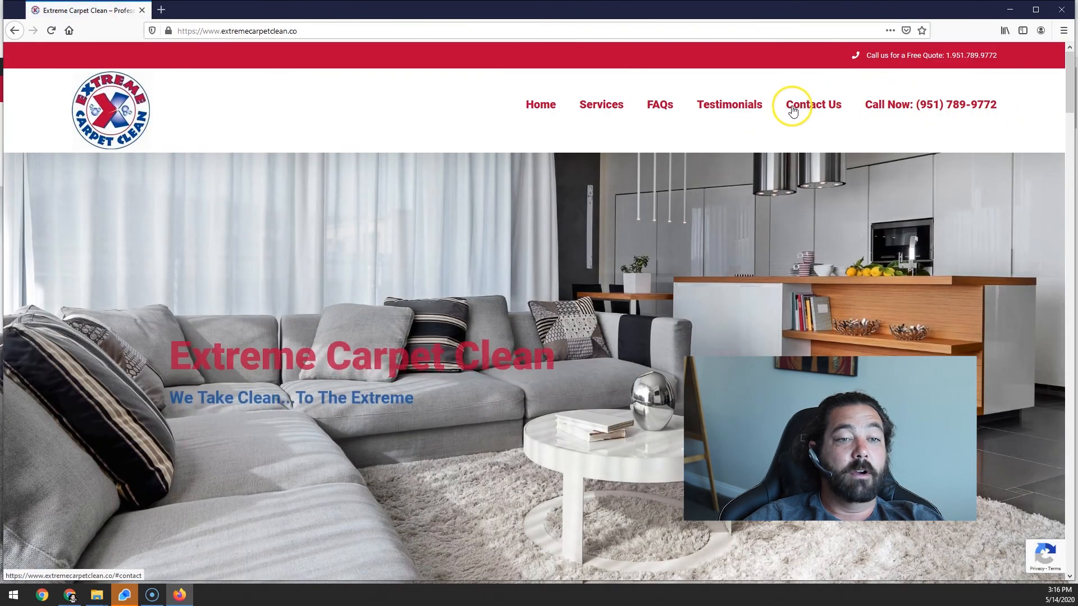
Check the website's contact form section for the reCAPTCHA badge, and return to the Launchpad Legal Marketing site in Chrome
click(798, 111)
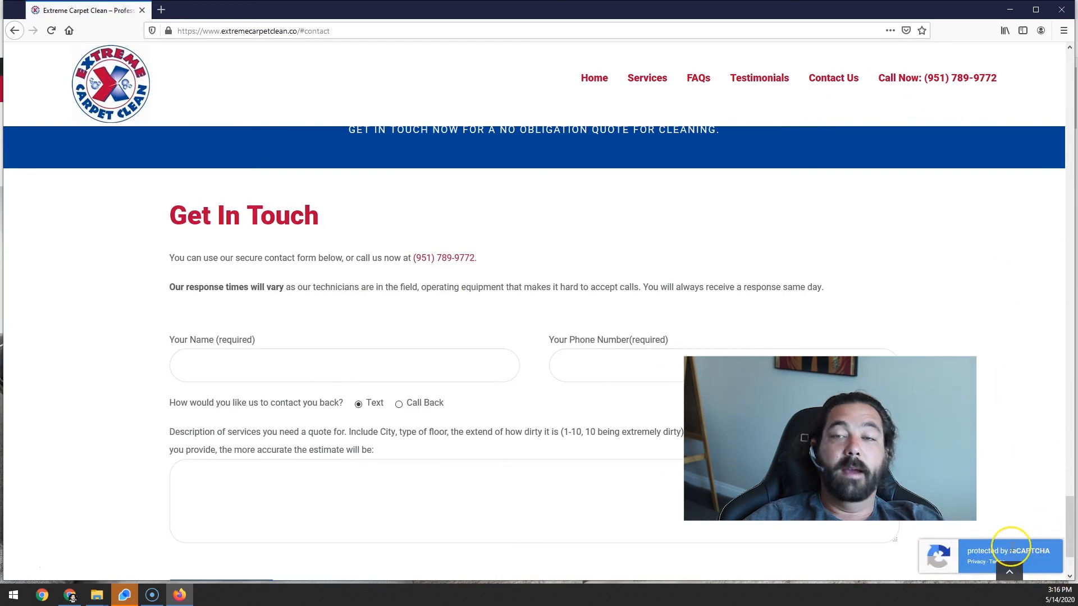
scroll(982, 507, up, 6)
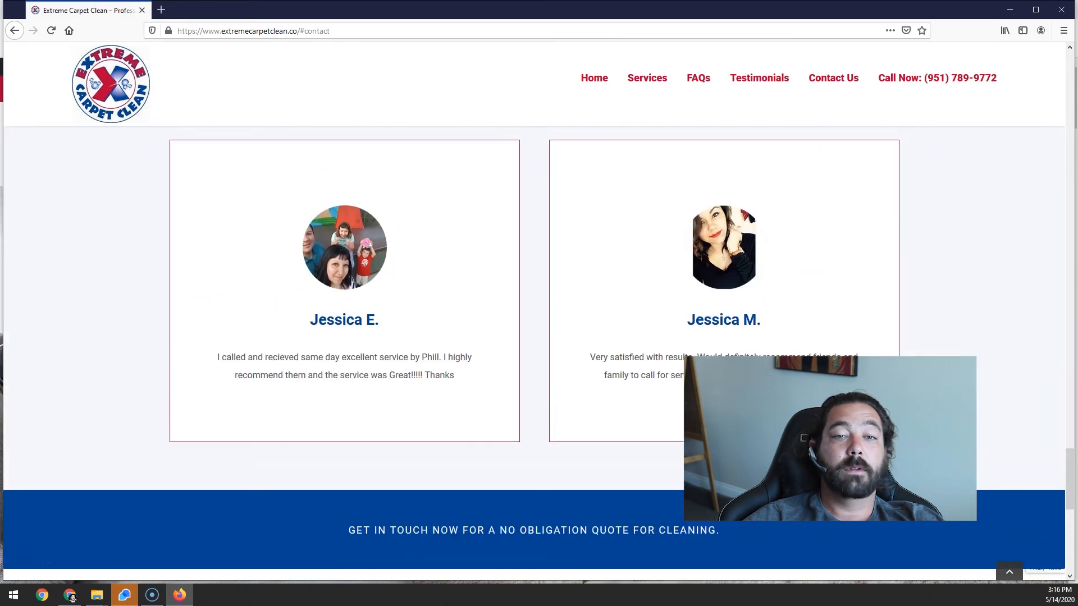
click(1060, 9)
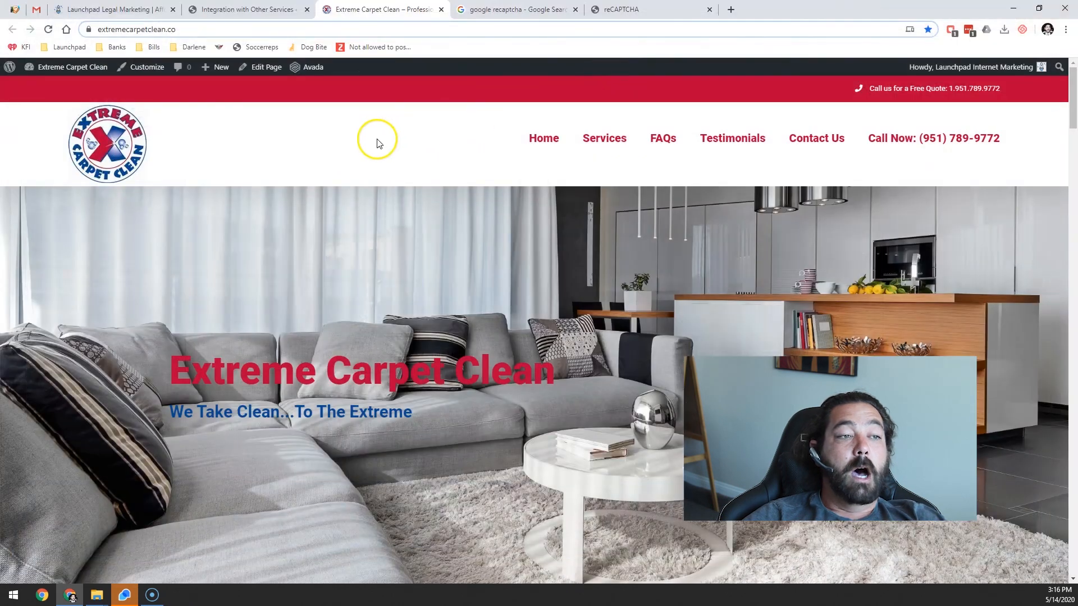
click(115, 10)
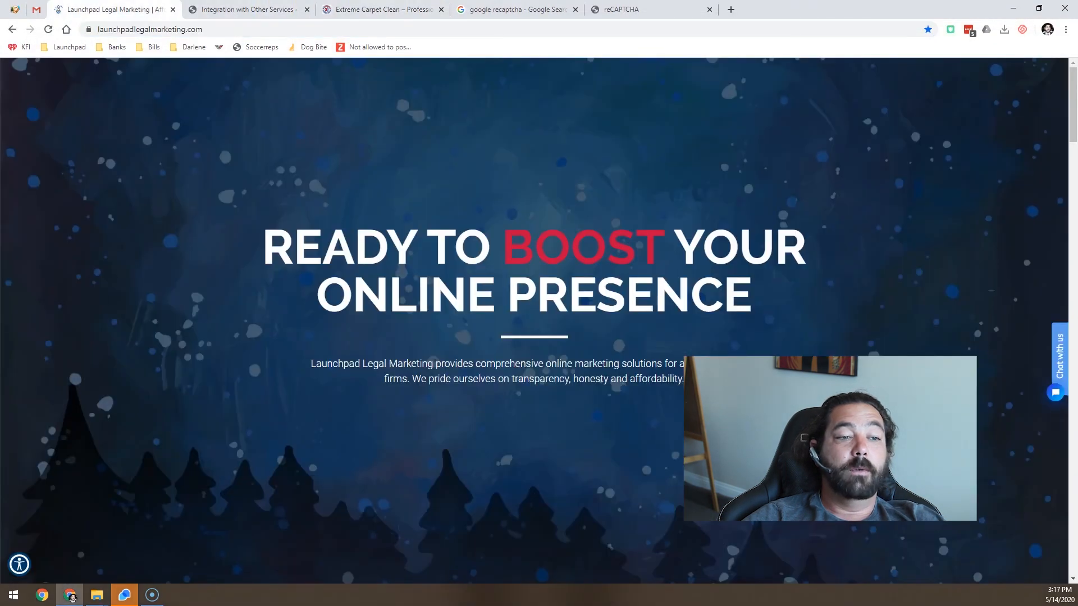